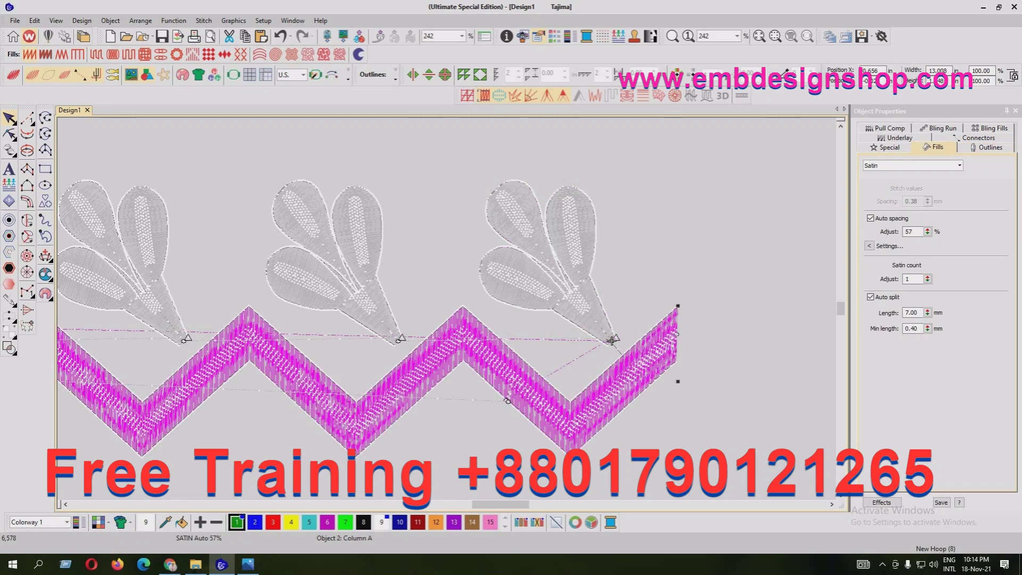
Step: Digitize a run-stitch path inside the zigzag band from the rightmost petal motif's tip to the tip of the second motif along
key("Escape")
left_click(612, 340)
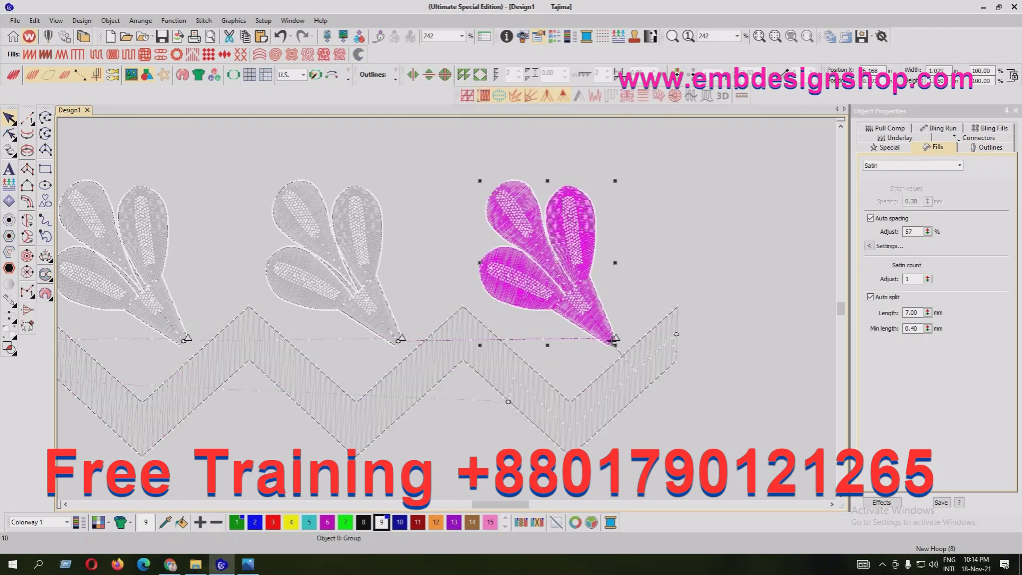
key("Delete")
key("ctrl+z")
key("r")
scroll(399, 340, "up", 1)
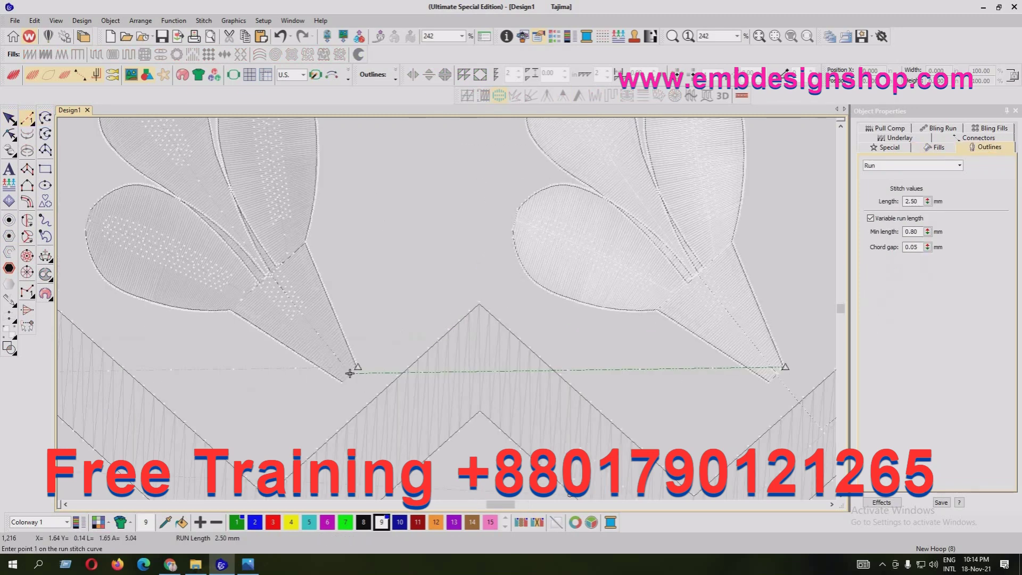
left_click(350, 373)
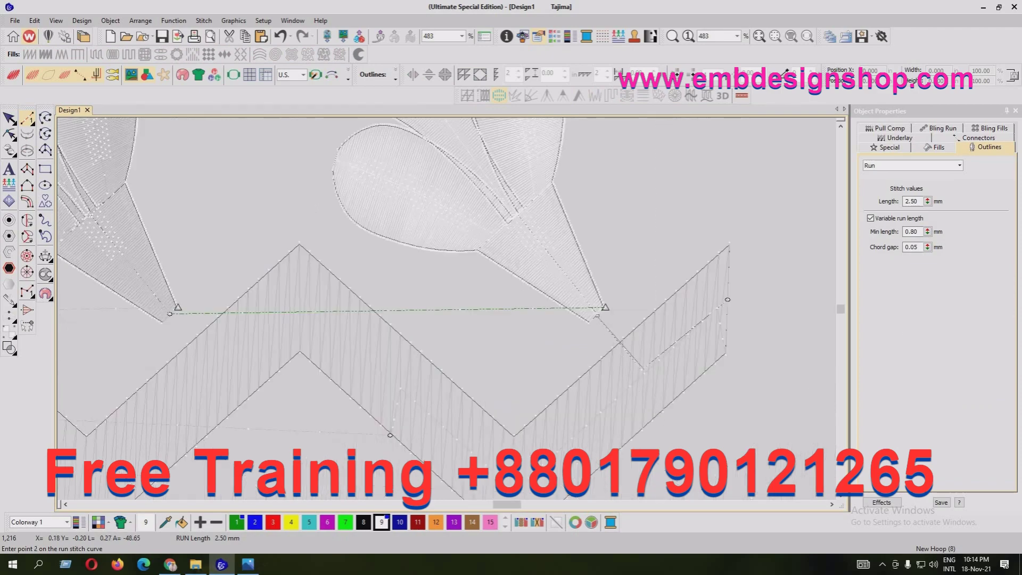
left_click(518, 488)
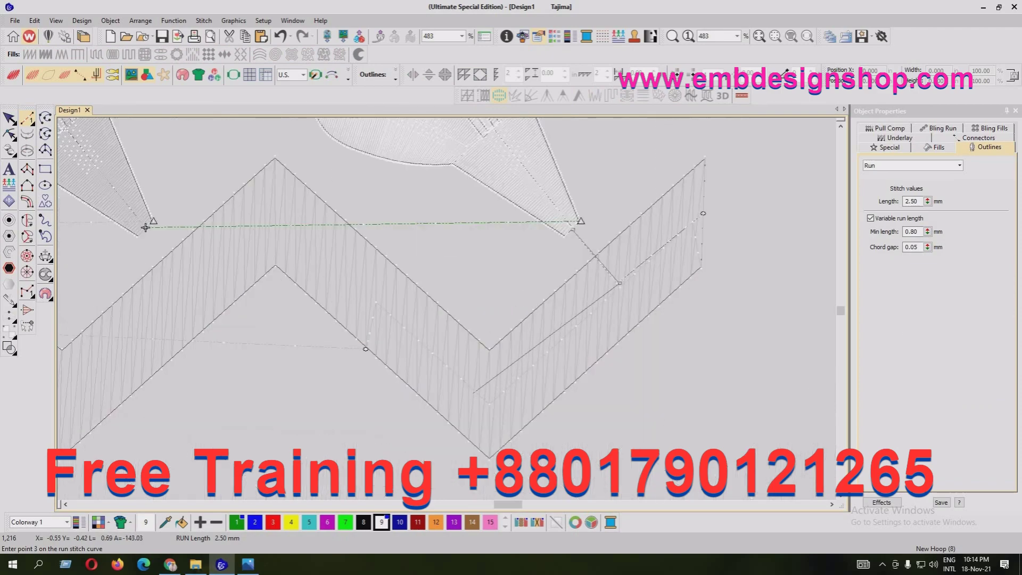
left_click(213, 234)
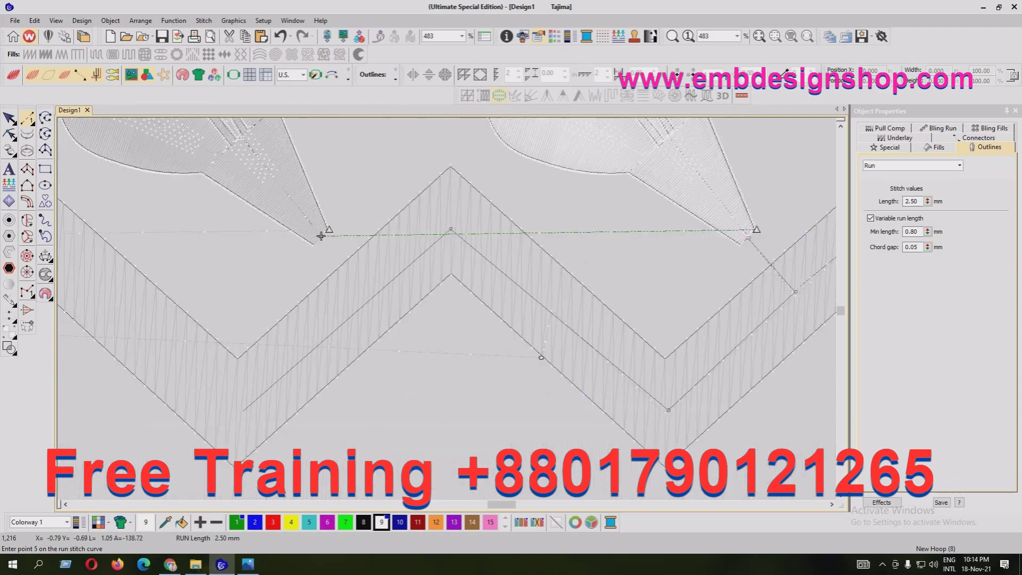
left_click(319, 277)
left_click(392, 301)
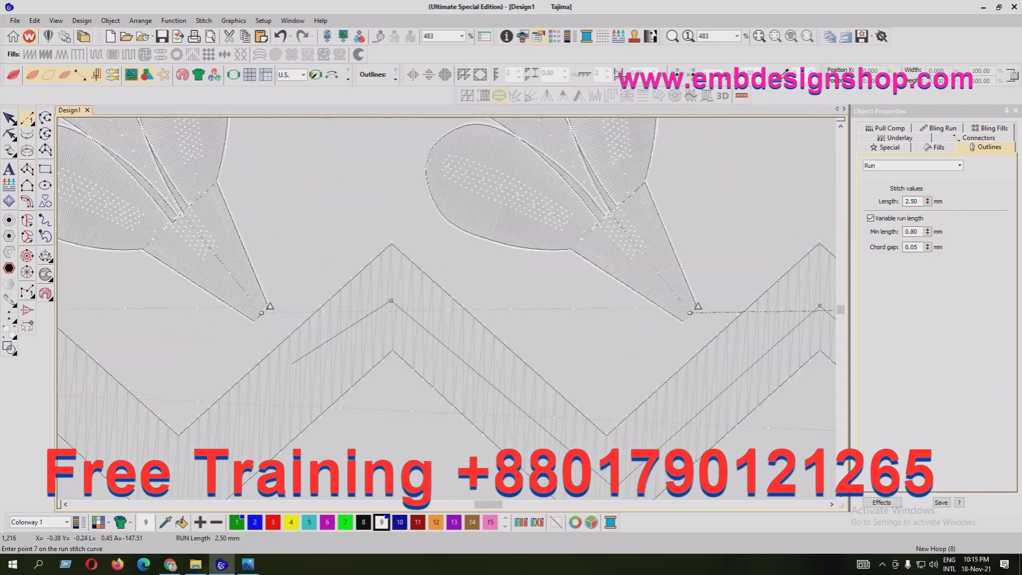
left_click(306, 373)
left_click(820, 308)
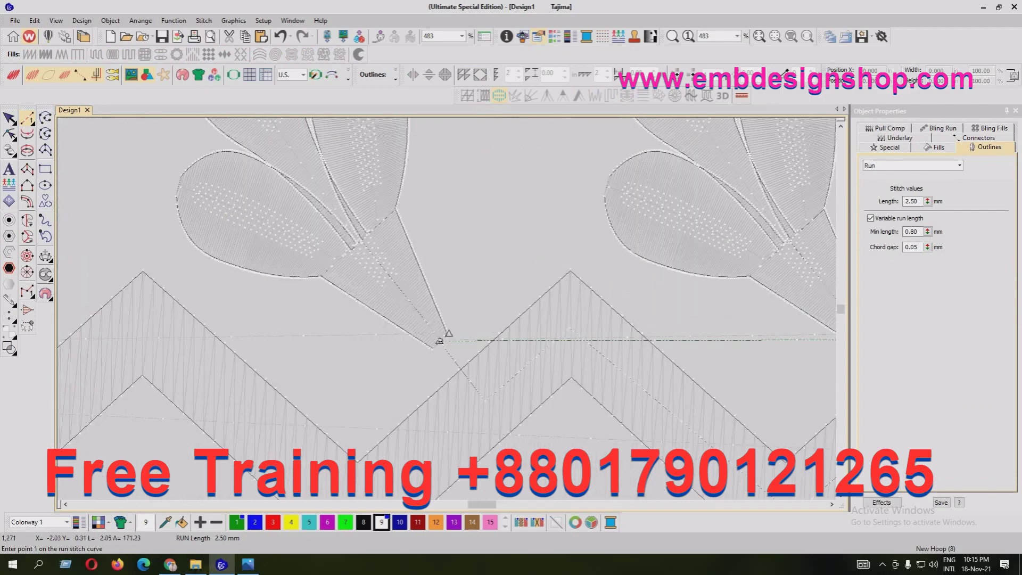
Step: Digitize a second run-stitch path through the zigzag band, from that alternate motif's tip to the next alternate motif, skipping the one between
key("Escape")
key("shift+z")
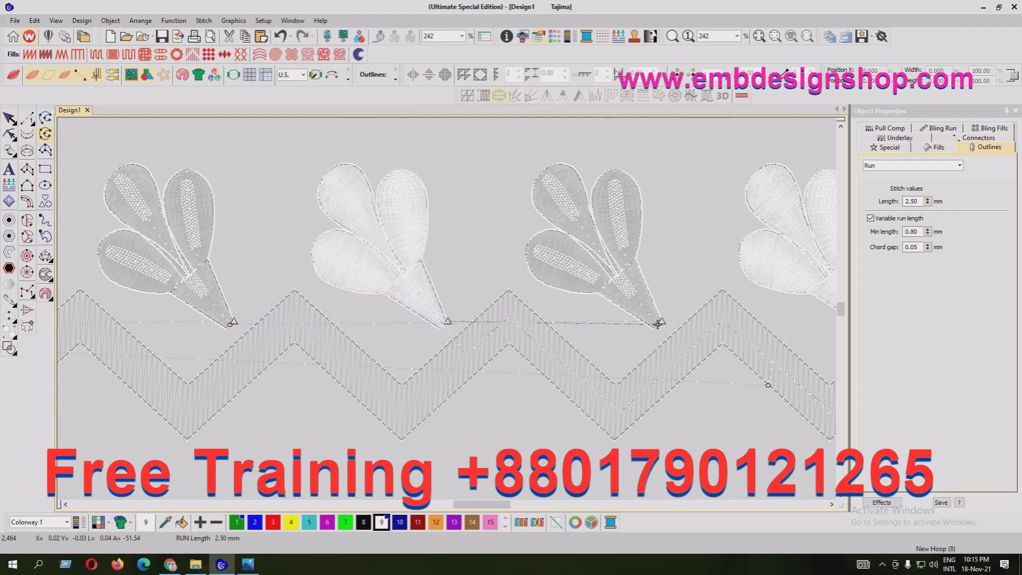
key("z")
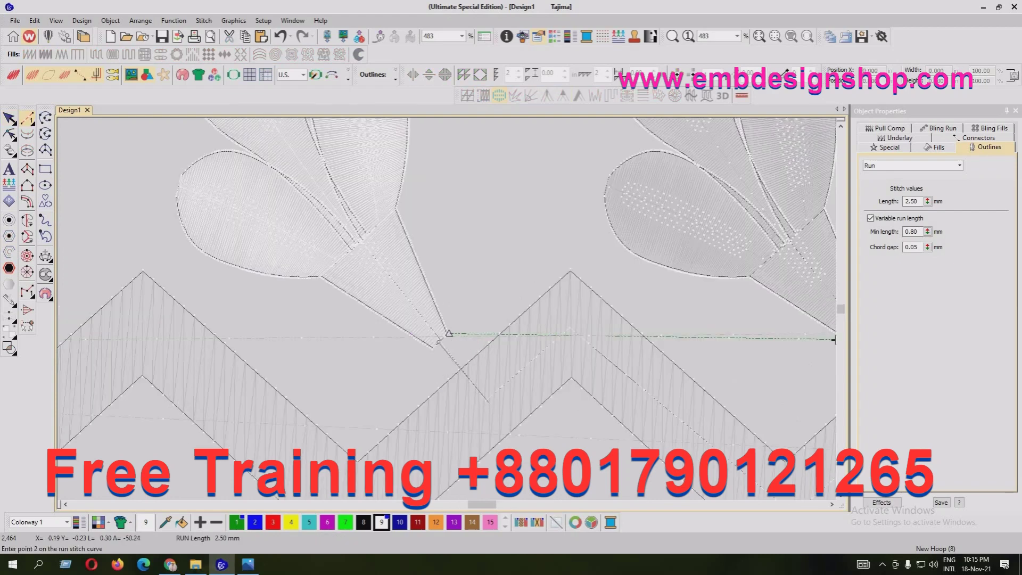
left_click(488, 402)
left_click(400, 412)
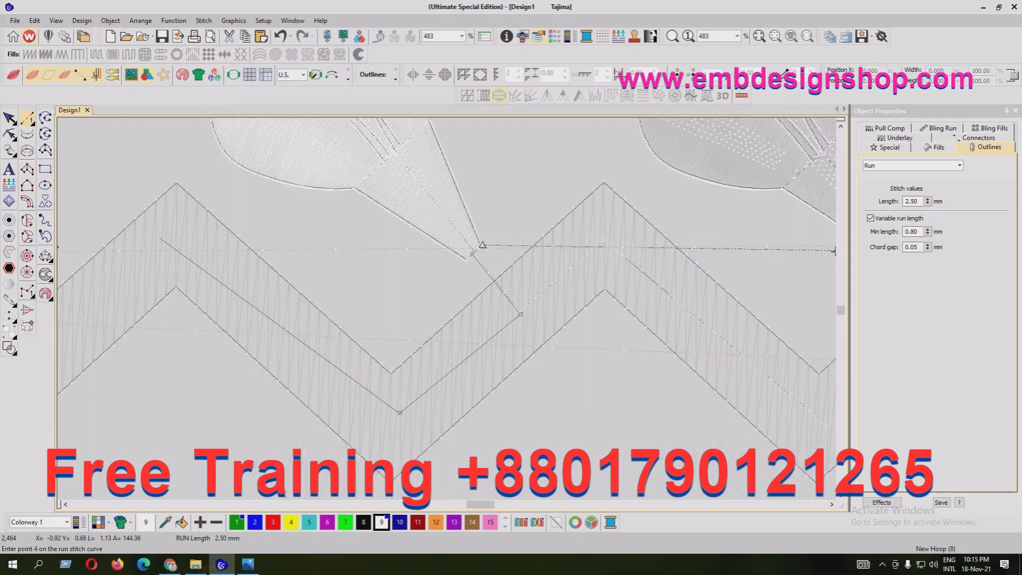
left_click(834, 251)
left_click(834, 274)
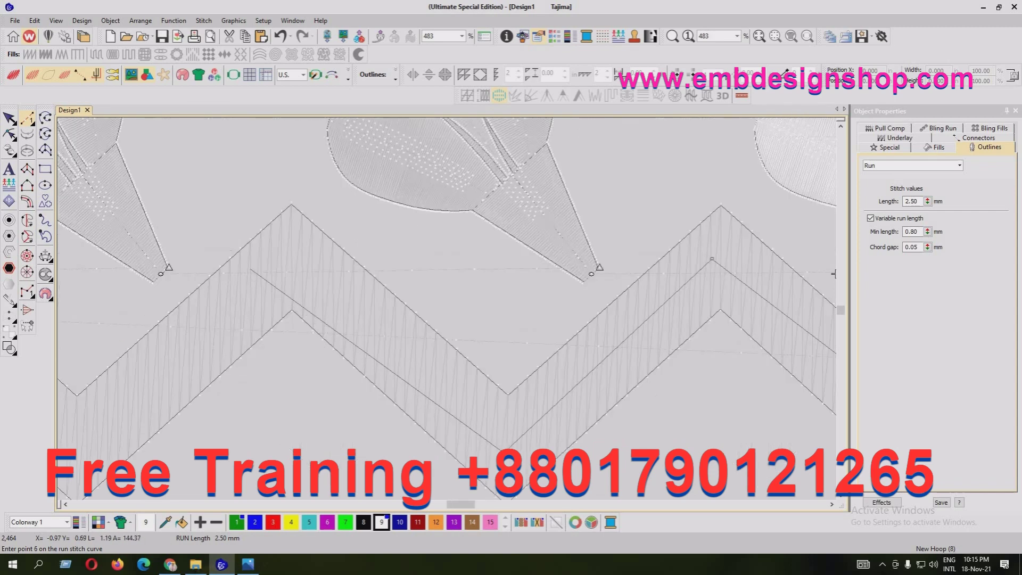
left_click(274, 255)
key("Return")
key("Escape")
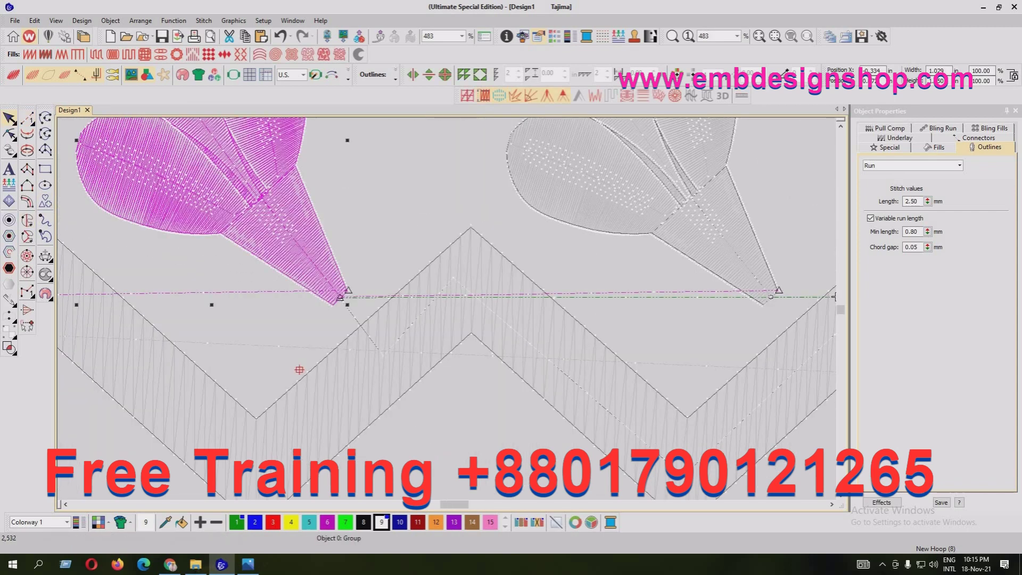
Step: Switch to Photos, examine how the sprigs meet the zigzag border in the enlarged fabric photo, and return to the embroidery design
key("Escape")
key("shift+z")
key("shift+z")
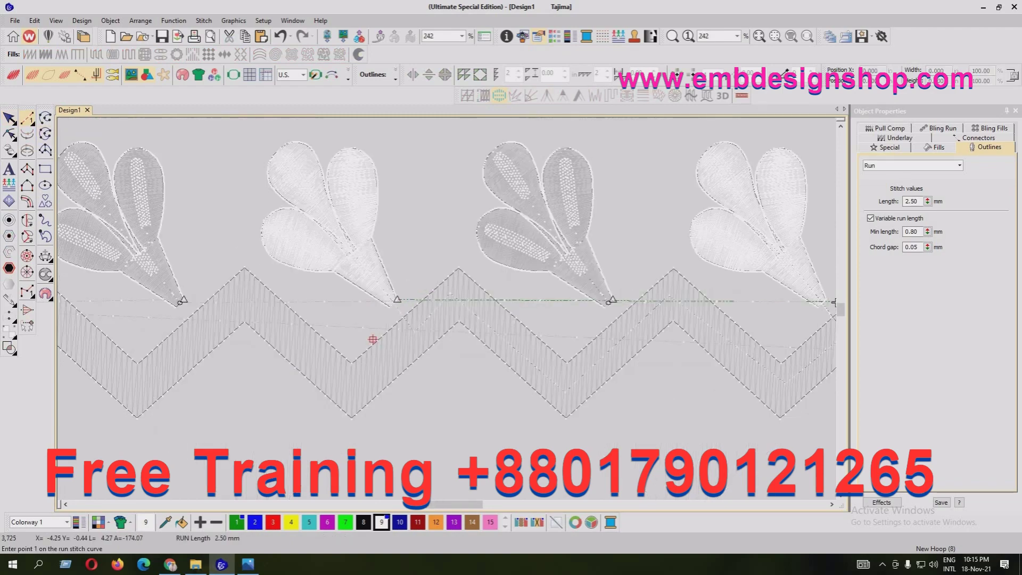
key("shift+z")
left_click(248, 564)
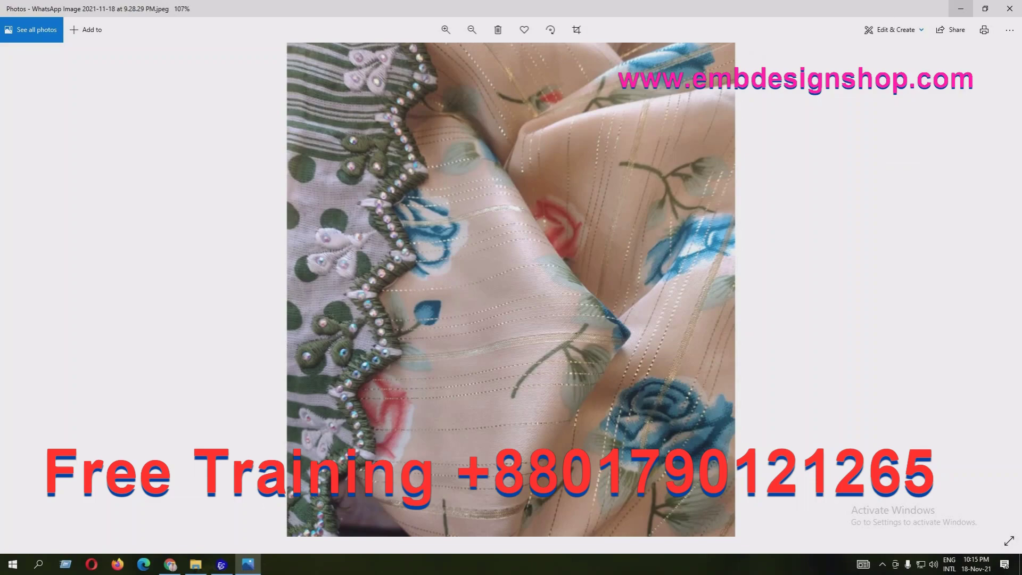
key("ctrl+plus")
key("ctrl+plus")
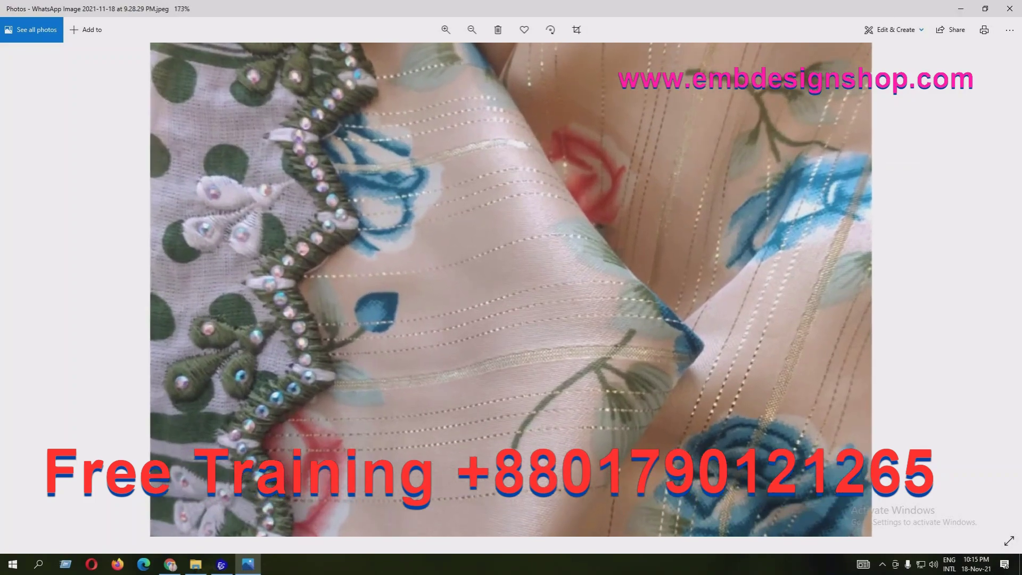
key("alt+Tab")
key("z")
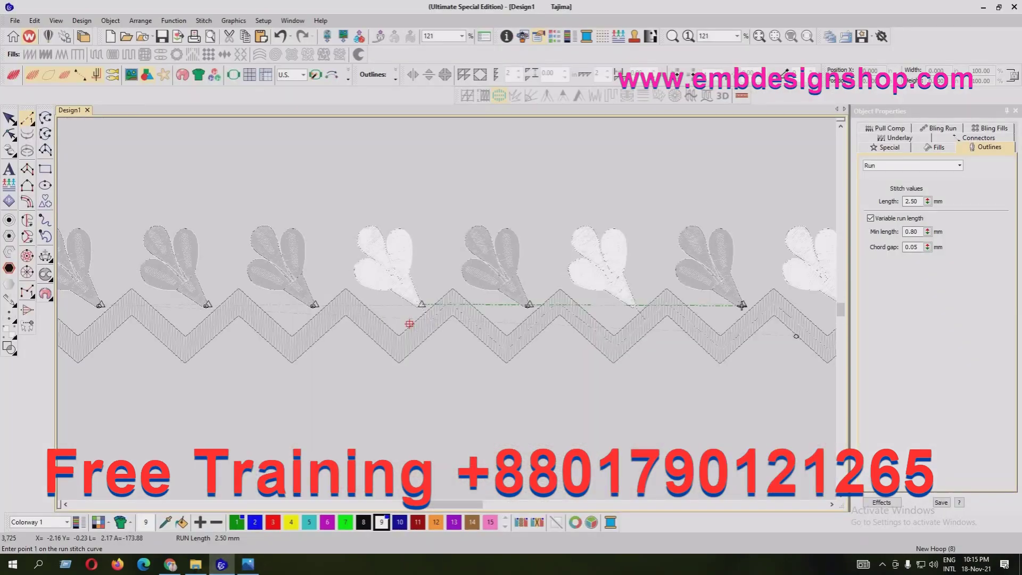
key("z")
key("shift+z")
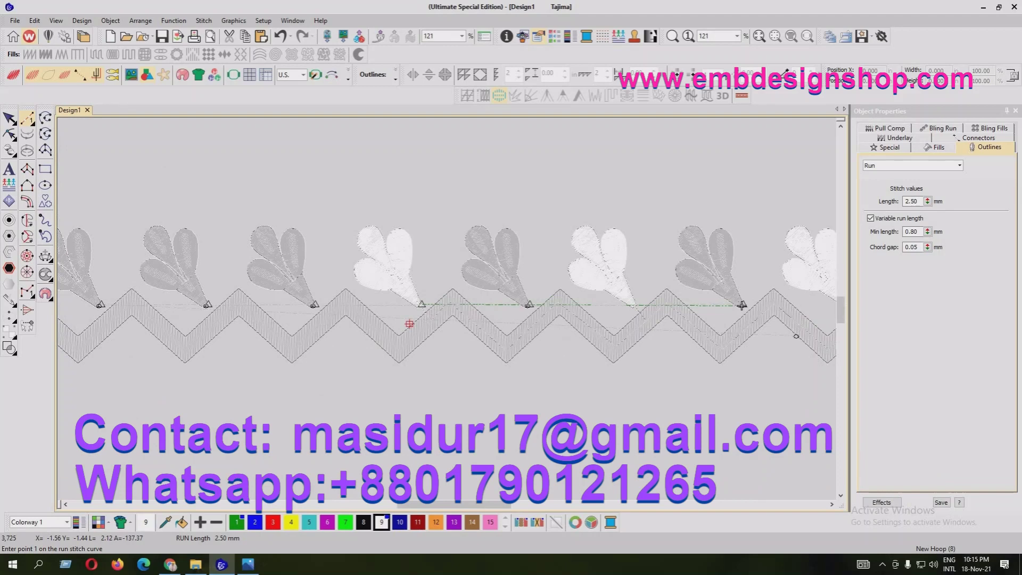
Step: Try to move the rightmost petal motif down so its stem tip touches the zigzag band
scroll(112, 298, "up", 3)
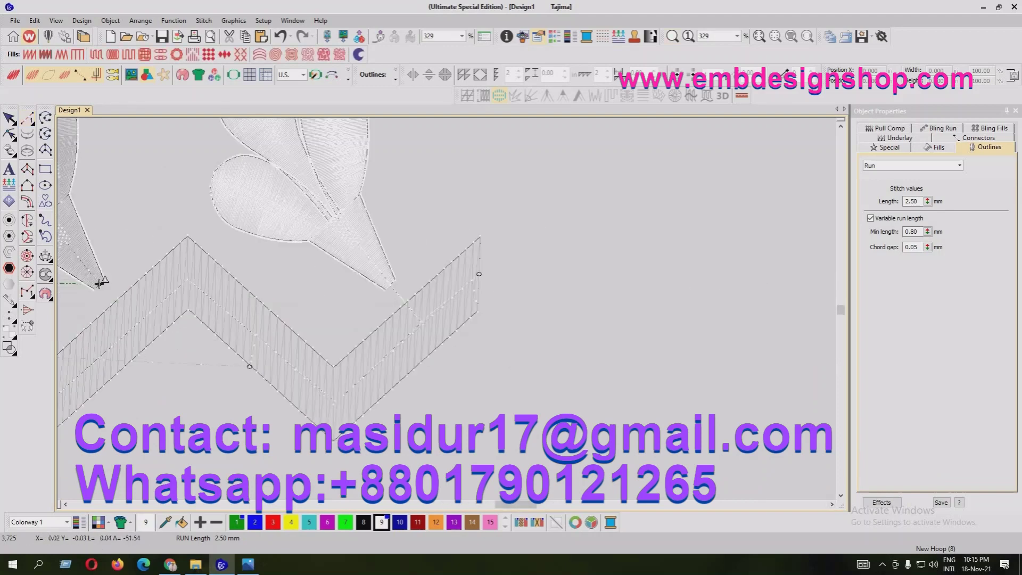
key("Escape")
key("Tab")
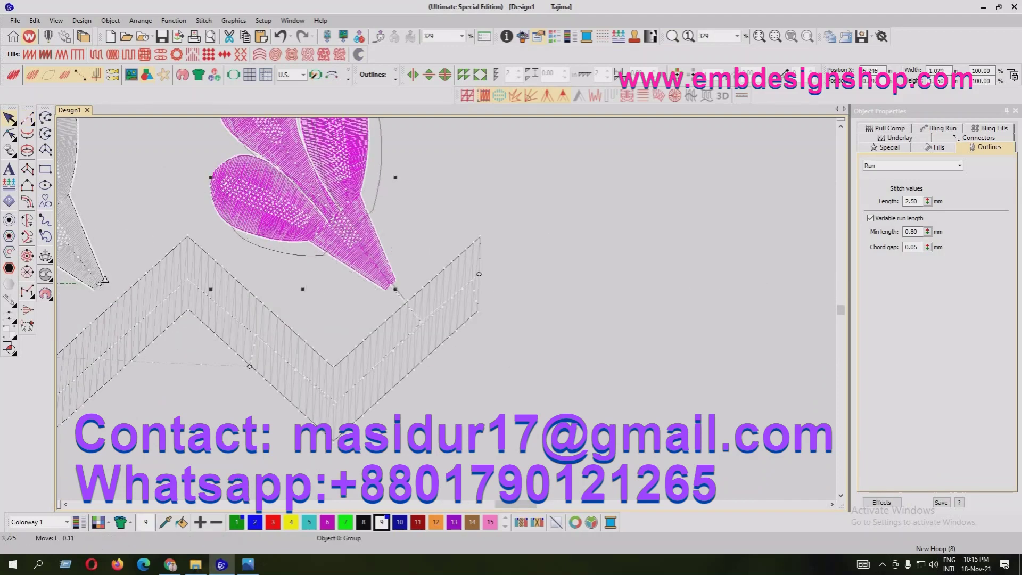
key("Right")
key("Down")
key("Tab")
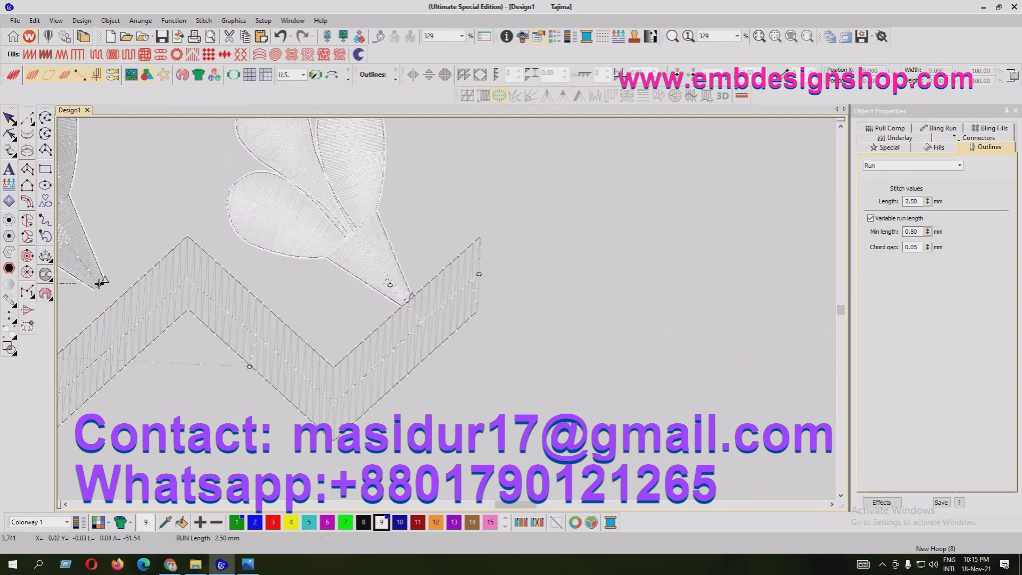
key("plus")
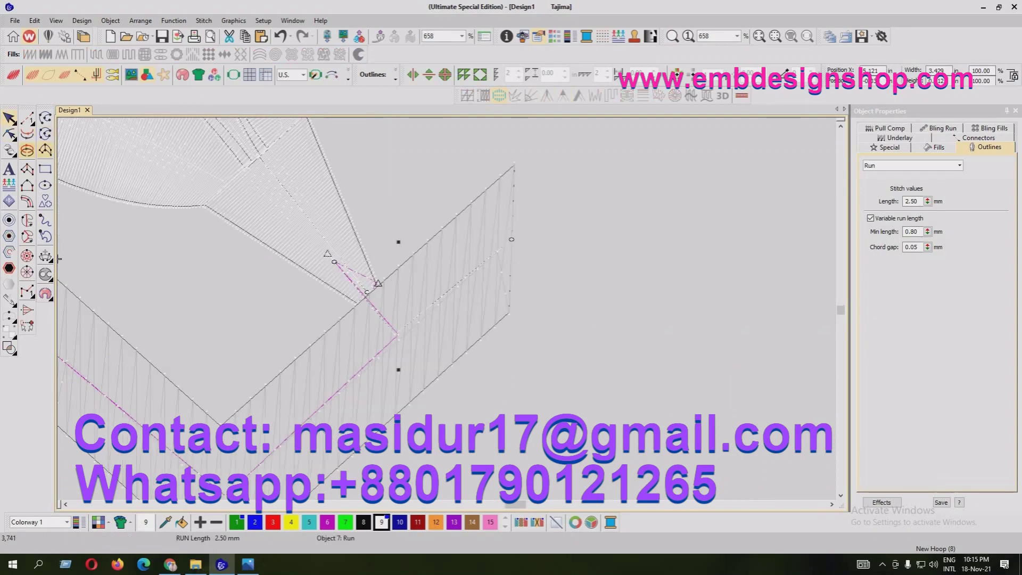
key("Escape")
Step: Reshape the rightmost motif's satin stem end and its centre run so both extend closer to the zigzag band
key("Tab")
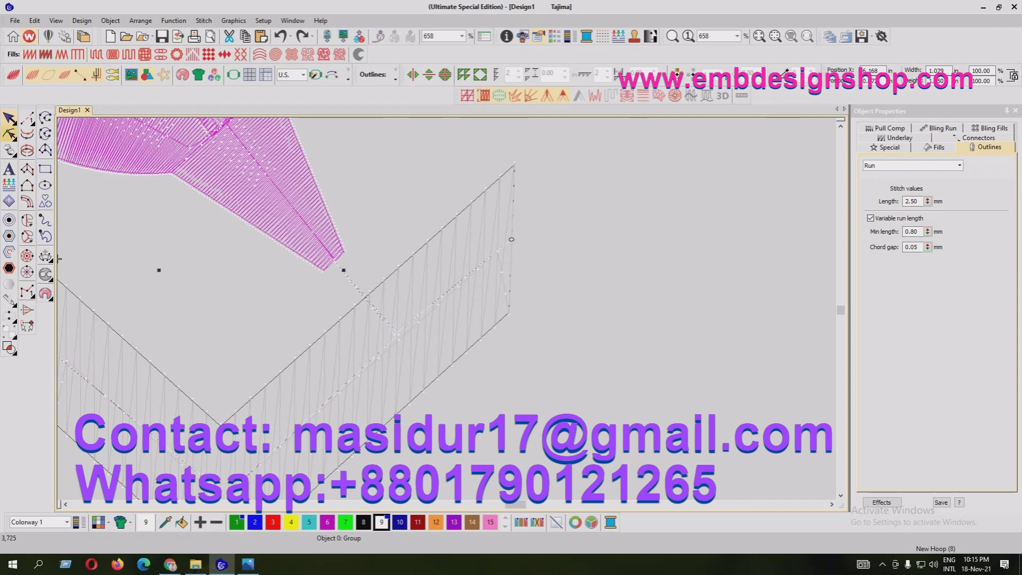
key("h")
left_click(349, 271)
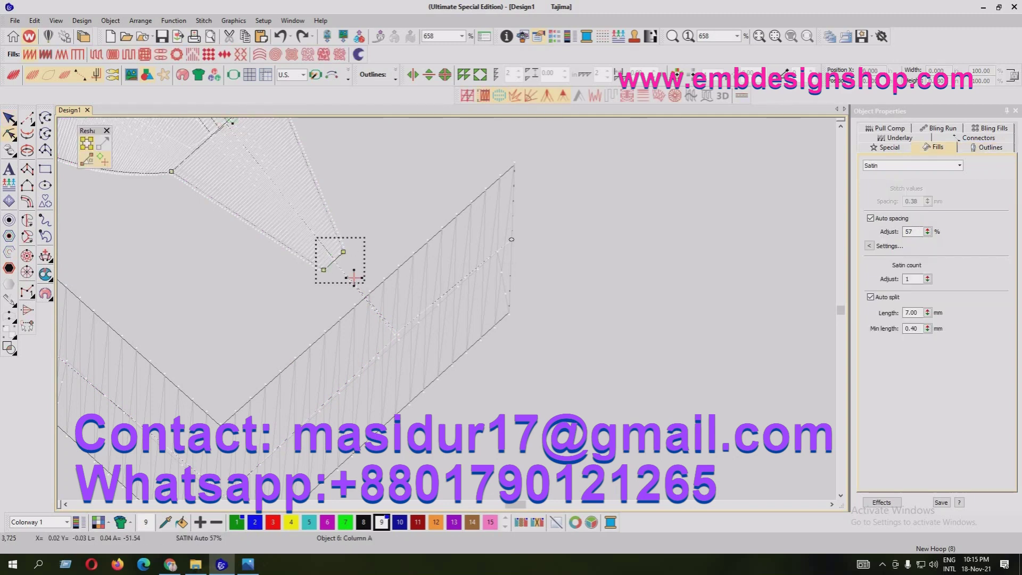
left_click_drag(324, 272, 354, 278)
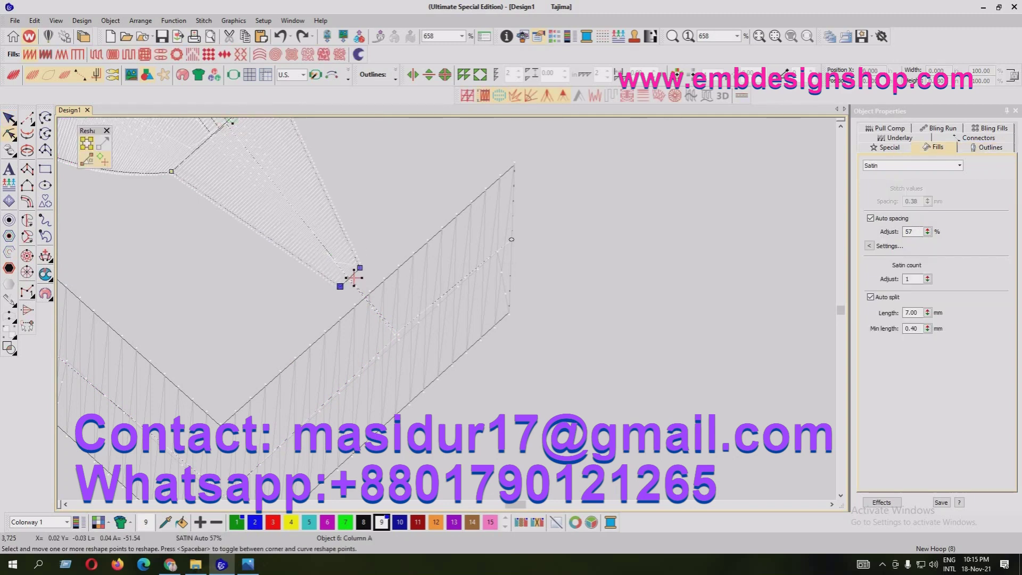
left_click(333, 259)
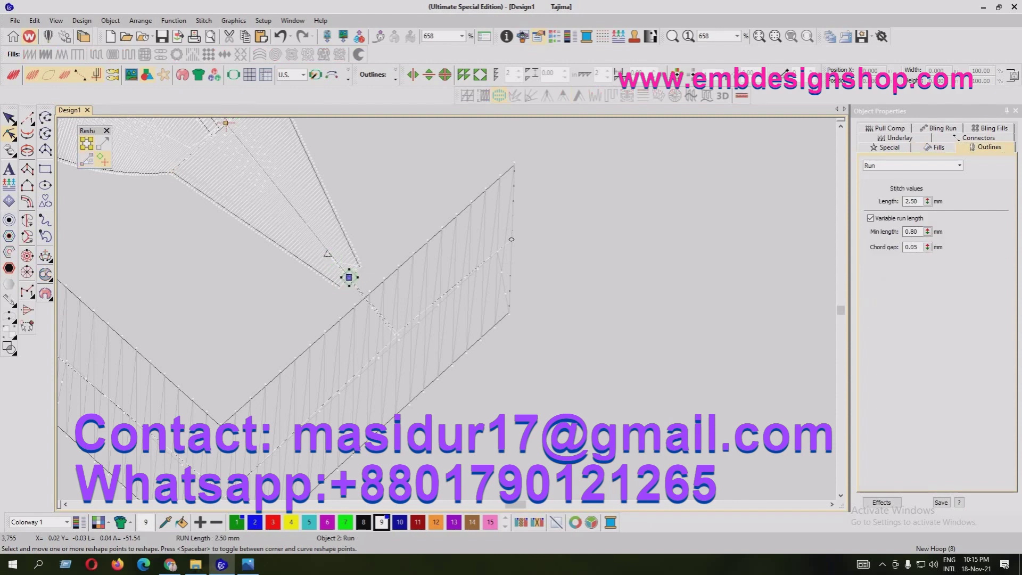
left_click(354, 277)
left_click(354, 277)
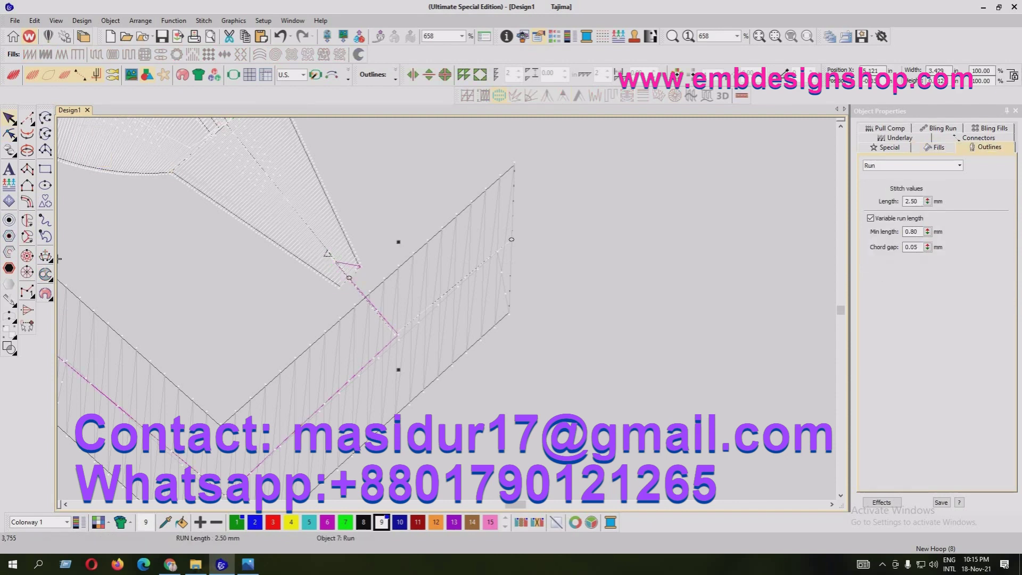
Step: Reshape the run leading from the band's right end to the rightmost motif so its end node sits at the extended stem tip
scroll(361, 302, "down", 3)
key("Escape")
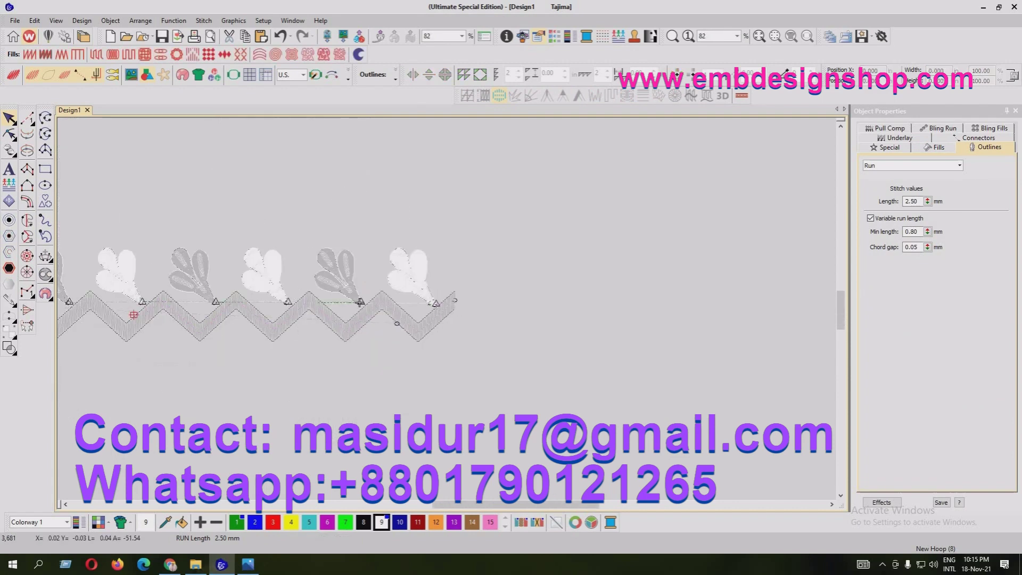
scroll(360, 302, "up", 5)
key("Tab")
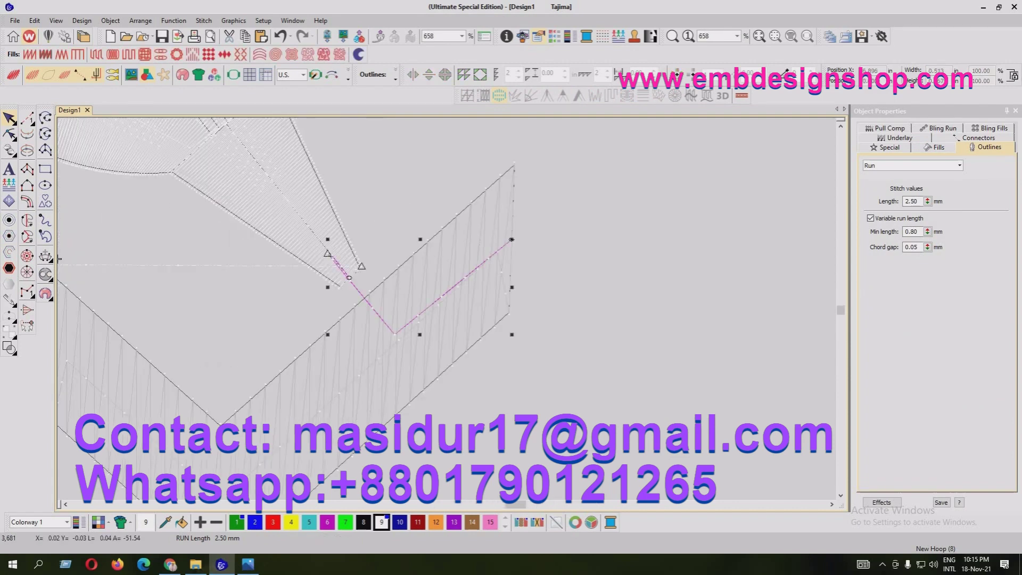
key("shift+Tab")
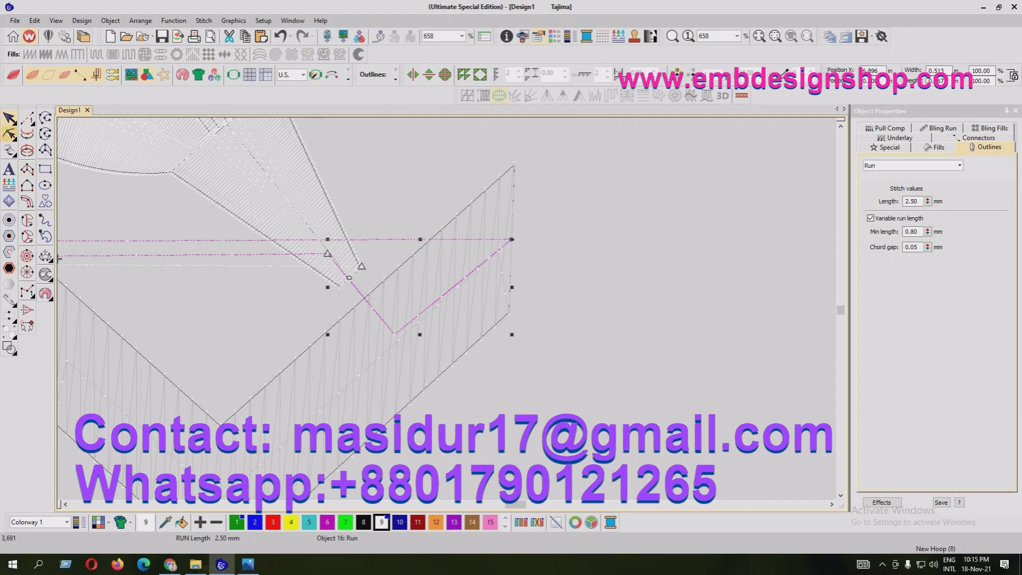
key("h")
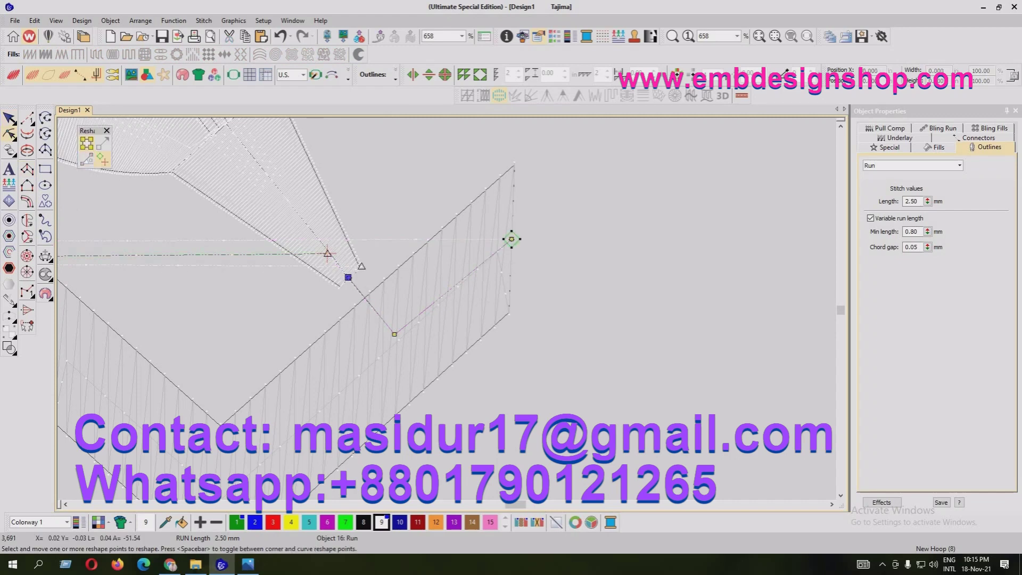
key("Escape")
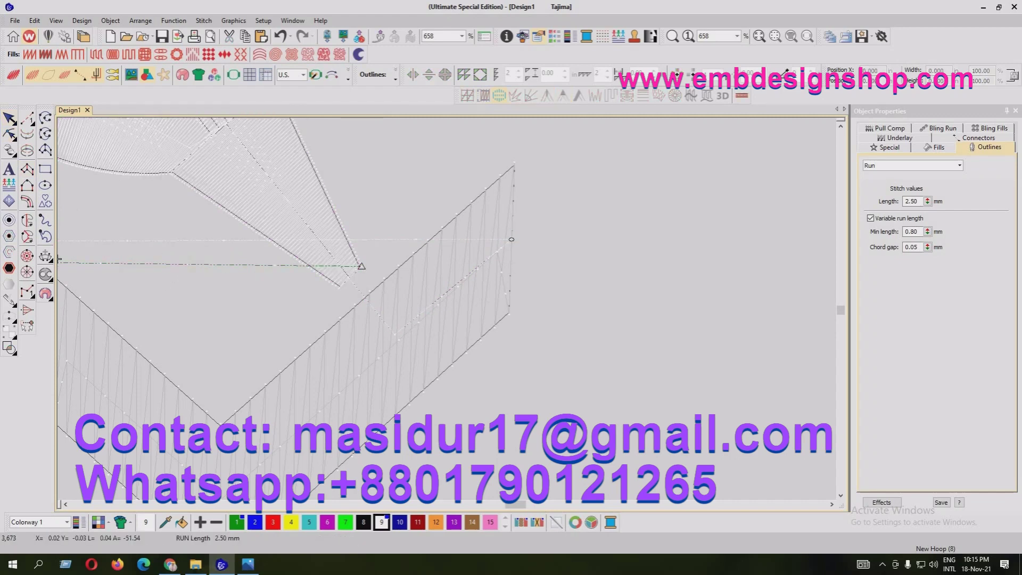
Step: Move the rightmost petal motif about 0.1 in diagonally down so its stem tip touches the zigzag band
key("Tab")
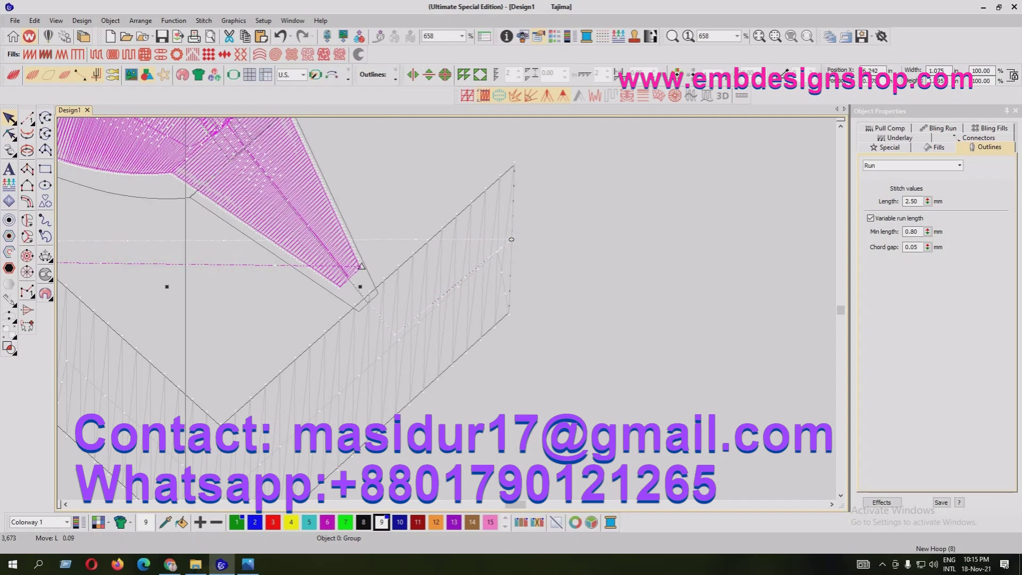
key("Right")
key("Down")
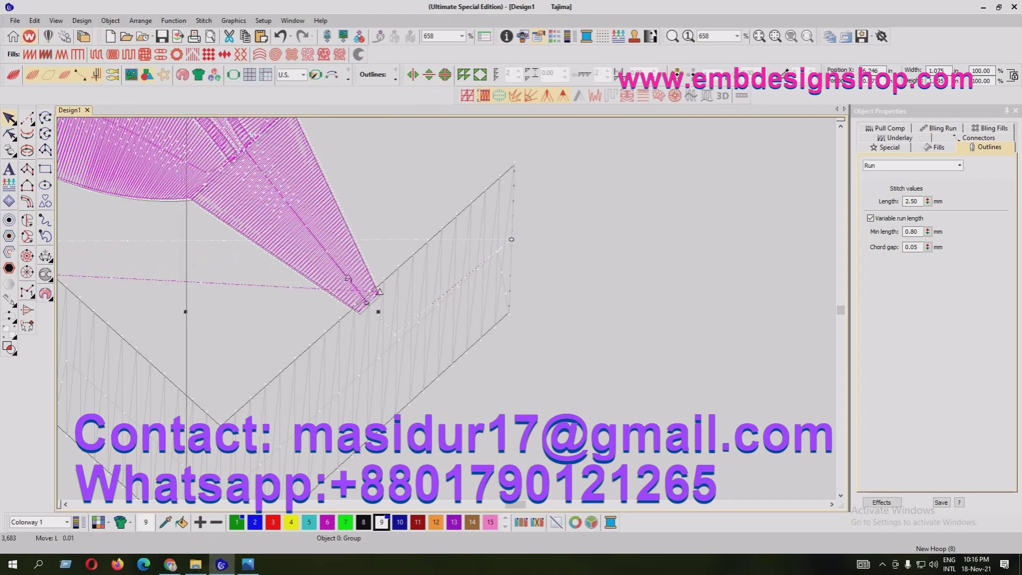
Step: Reshape the entry run again so its end node meets the moved motif's stem tip at the band's upper edge
key("Tab")
key("h")
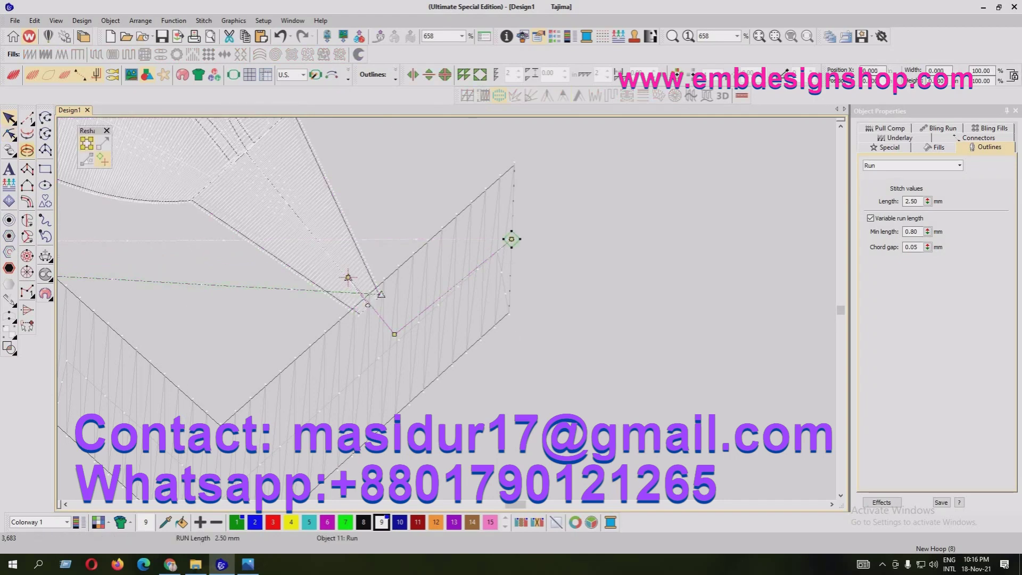
key("shift+z")
key("shift+z")
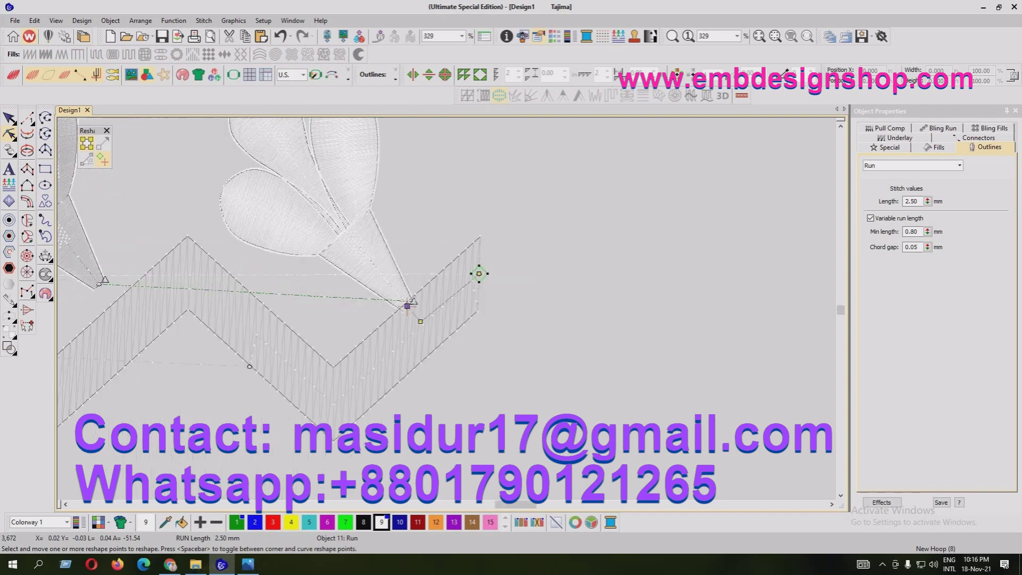
Step: Draw a run from the rightmost motif's stem tip through the zigzag band to the upper band edge beside the next white motif
key("Escape")
key("shift+Tab")
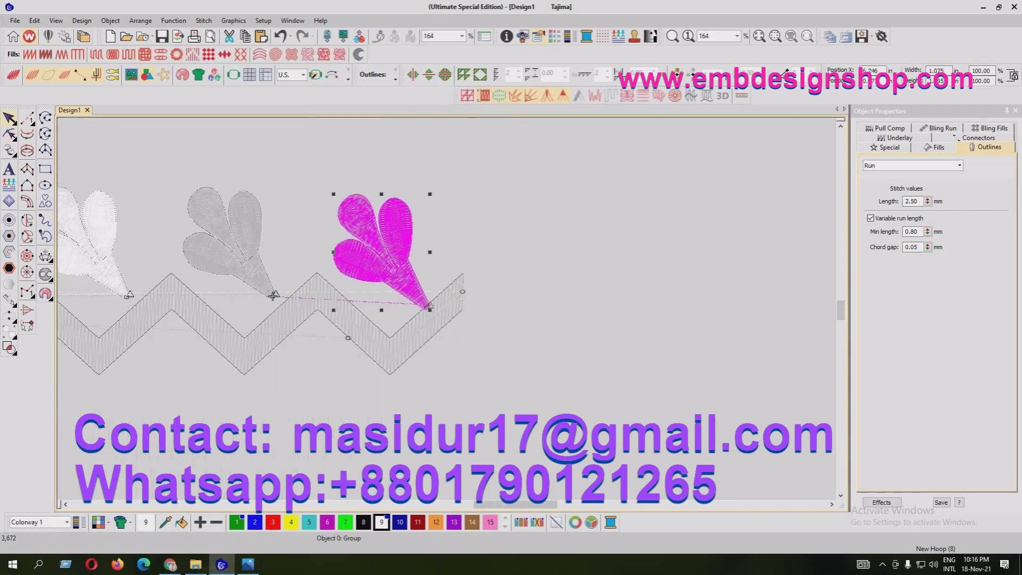
key("Escape")
key("z")
key("r")
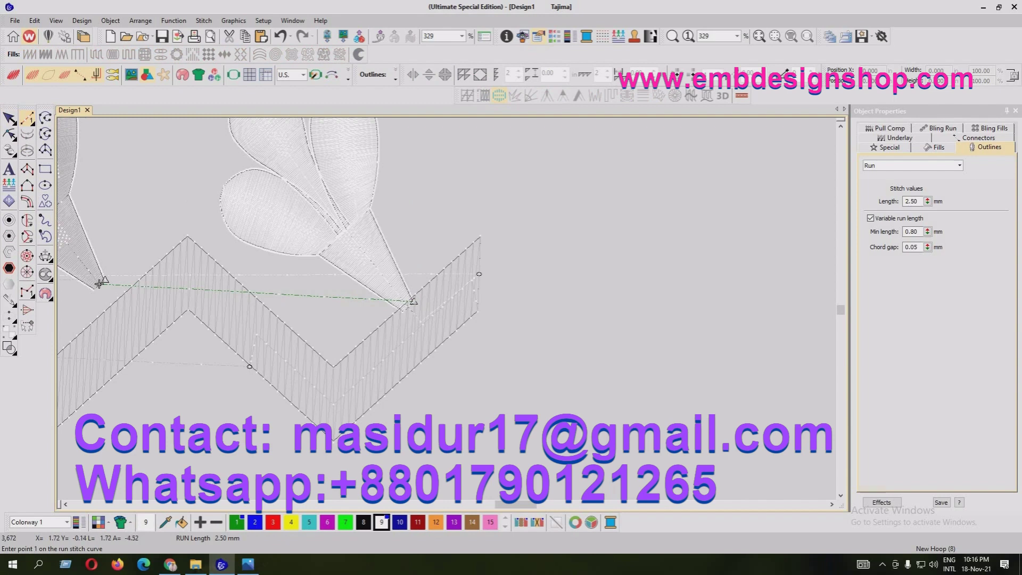
left_click(99, 284)
left_click(80, 285)
left_click(172, 218)
left_click(403, 339)
left_click(256, 213)
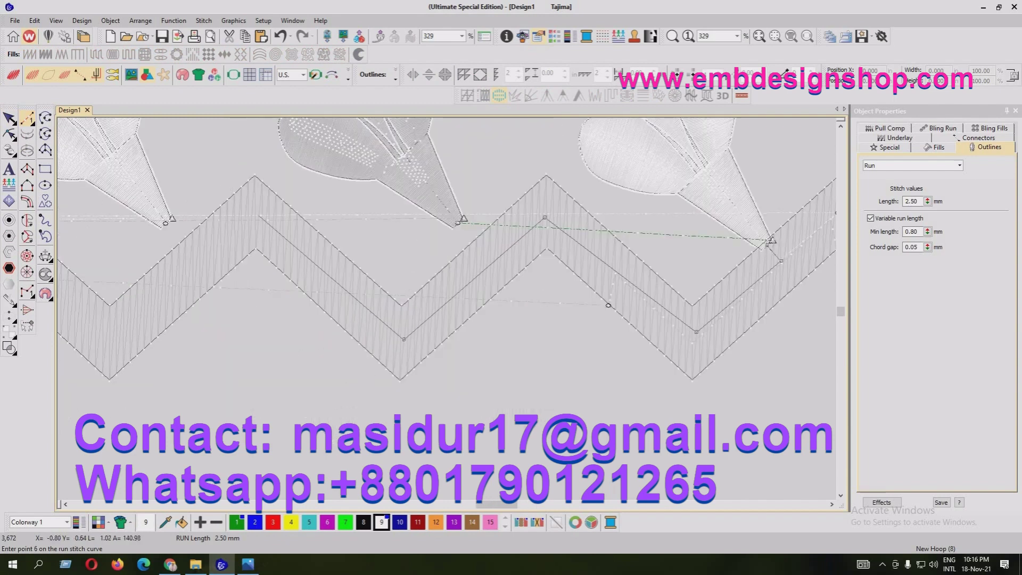
left_click(193, 265)
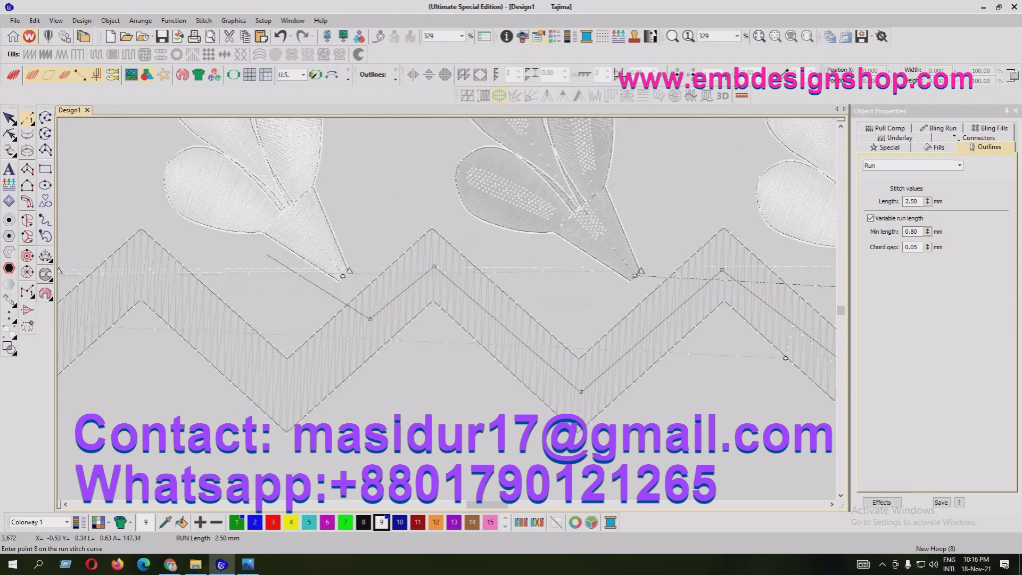
left_click(635, 275)
key("Return")
Step: Replace the second white motif from the right end with a copy of the rightmost motif, its stem tip on the new run's end
key("shift+z")
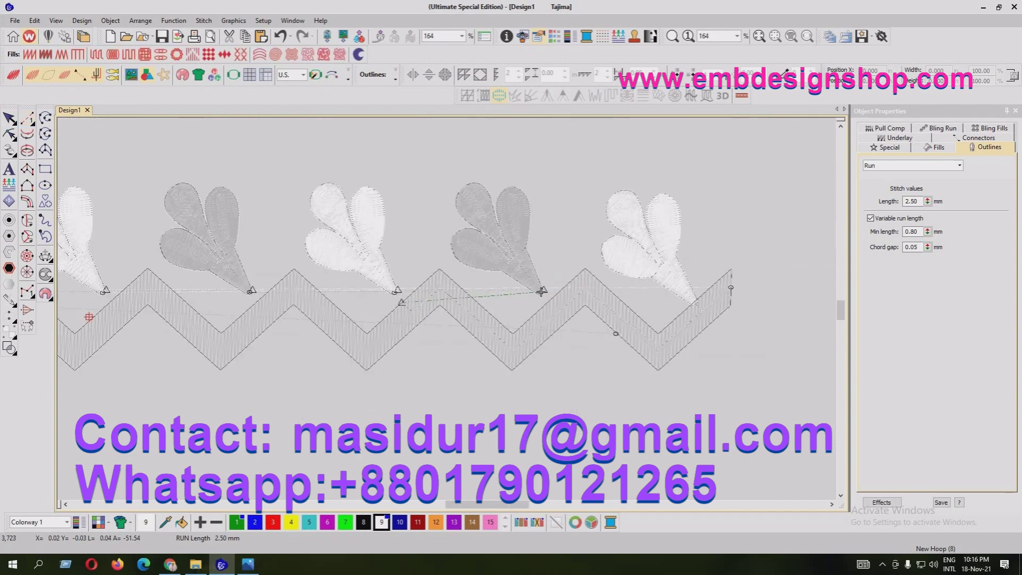
left_click_drag(650, 252, 357, 250)
key("ctrl+z")
left_click(402, 302)
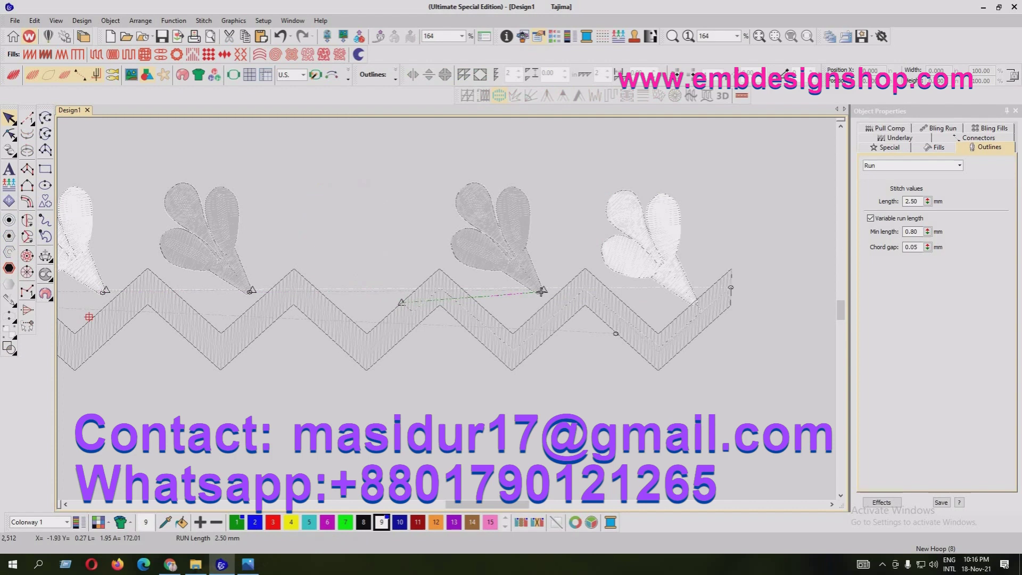
key("ctrl+y")
Step: Draw a run from the copied motif's stem tip along the inside of the zigzag band to the spot for the third white motif
key("z")
key("z")
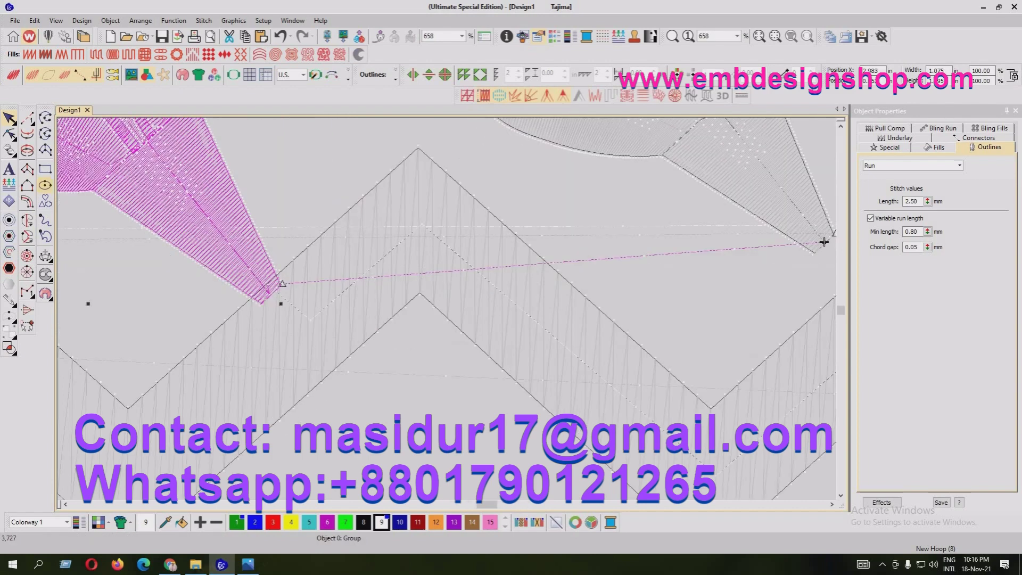
key("r")
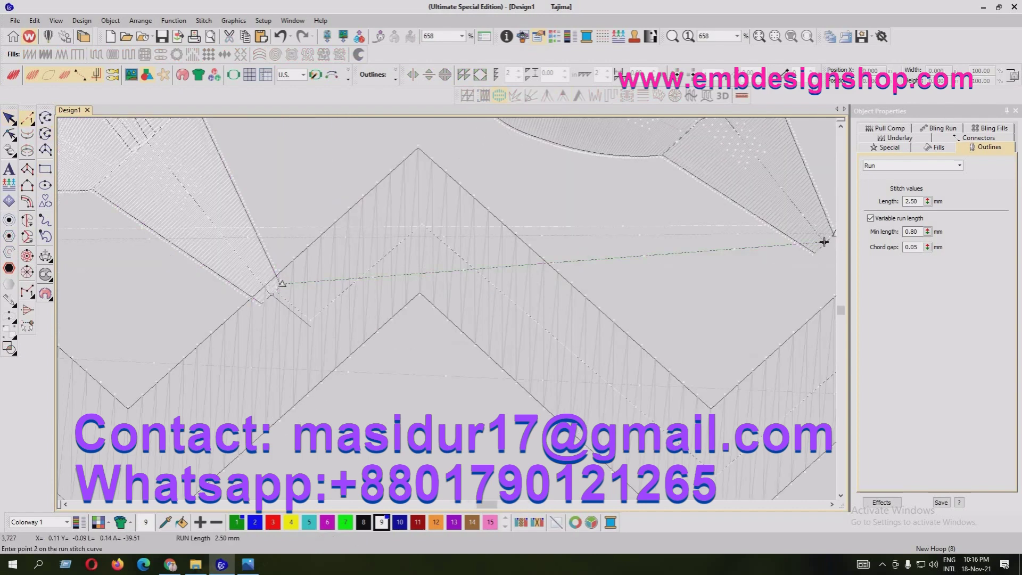
left_click(824, 243)
key("shift+z")
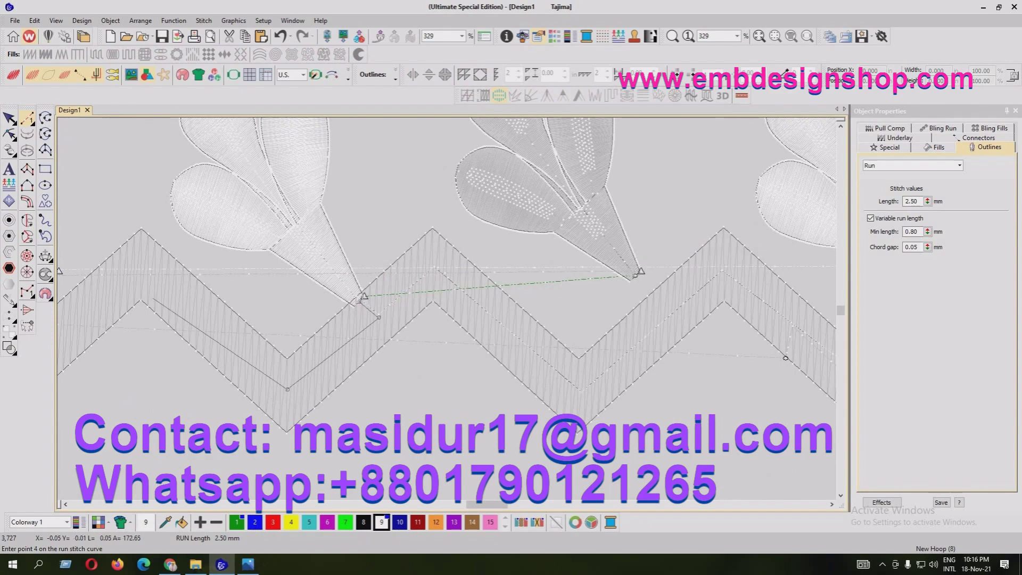
left_click(635, 276)
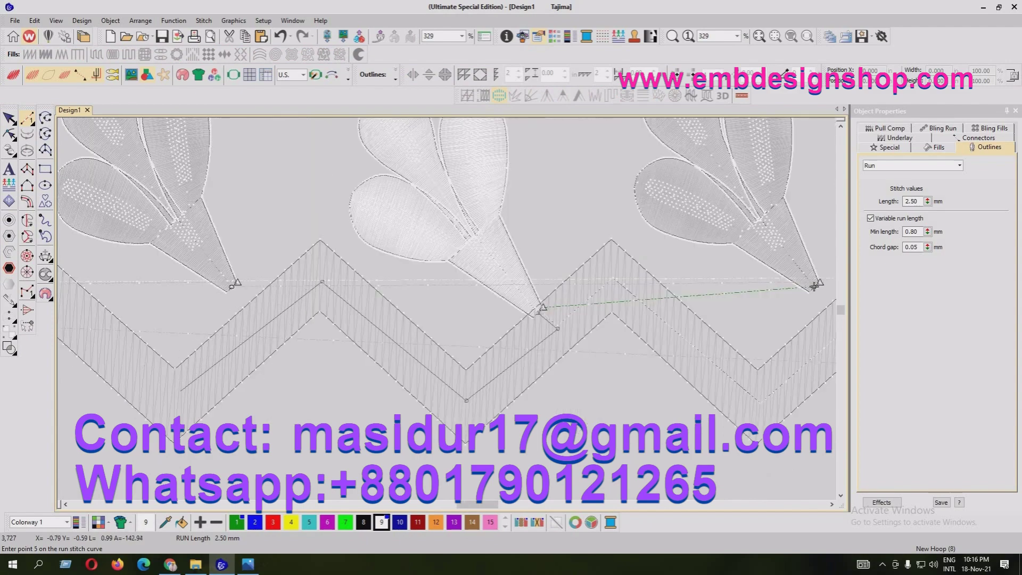
left_click(814, 287)
left_click(834, 270)
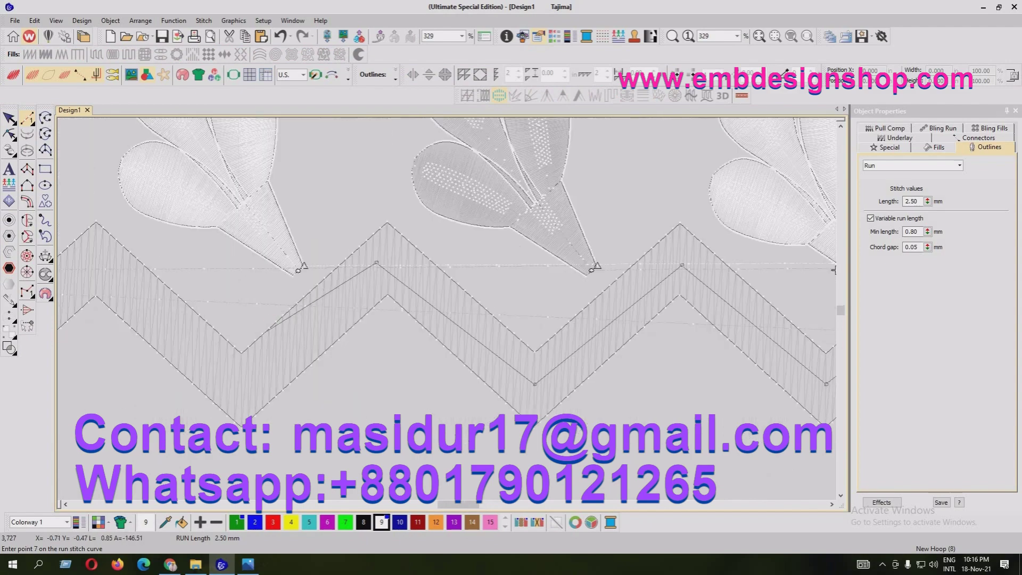
left_click(311, 292)
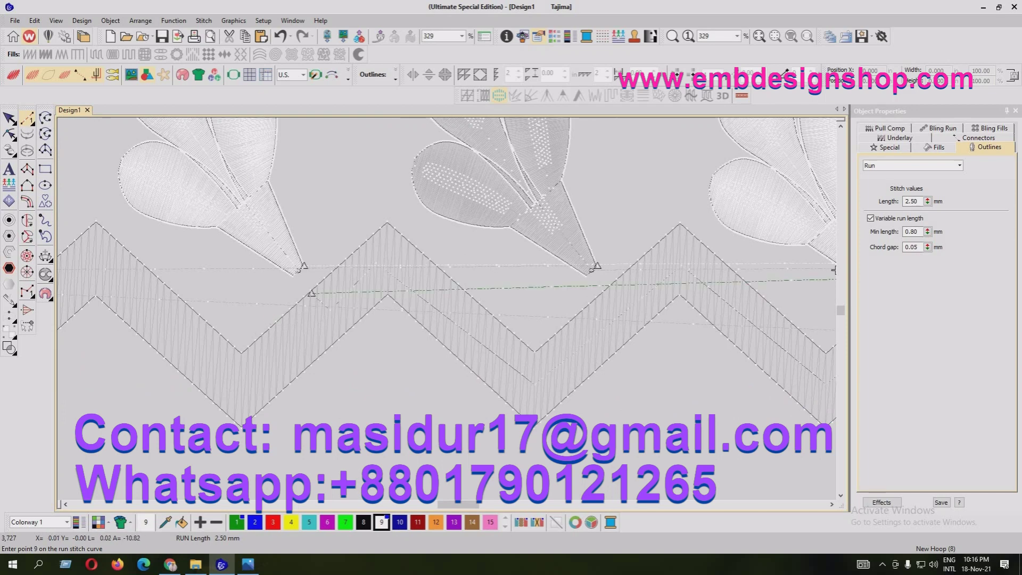
Step: Replace the third white motif with a copy of the previous one so its stem tip touches the band at the run's end
key("shift+z")
key("Escape")
left_click(624, 247)
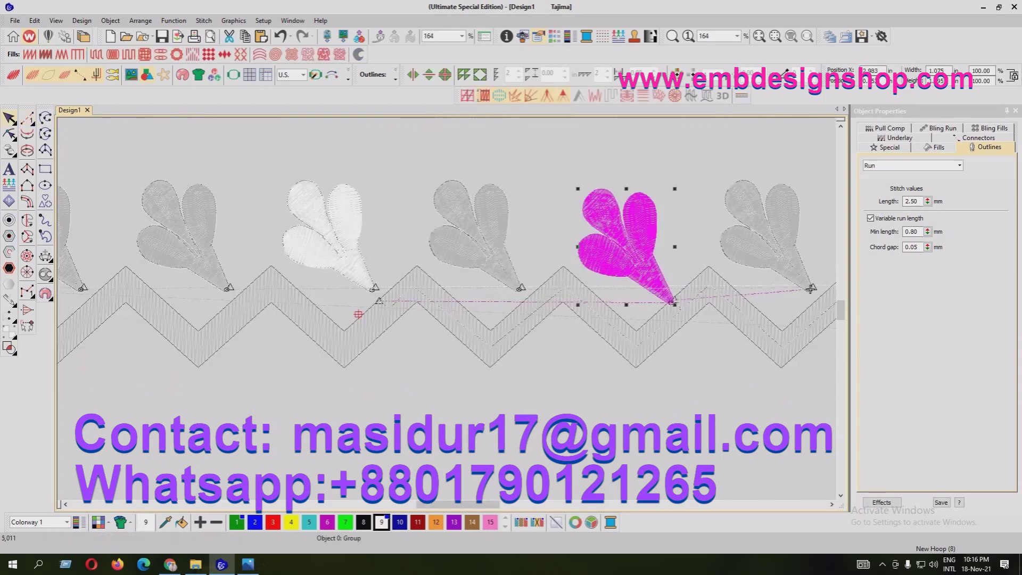
left_click_drag(625, 247, 317, 288)
key("z")
key("Escape")
left_click(298, 266)
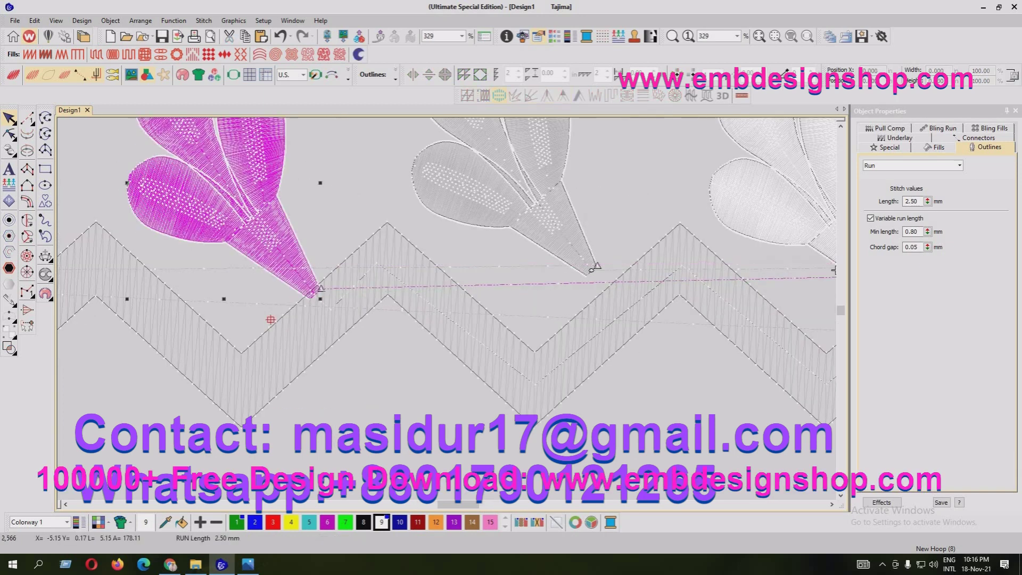
Step: Draw a run from the third white motif's stem tip through two zigzags of the band to the next alternate motif's position
key("Escape")
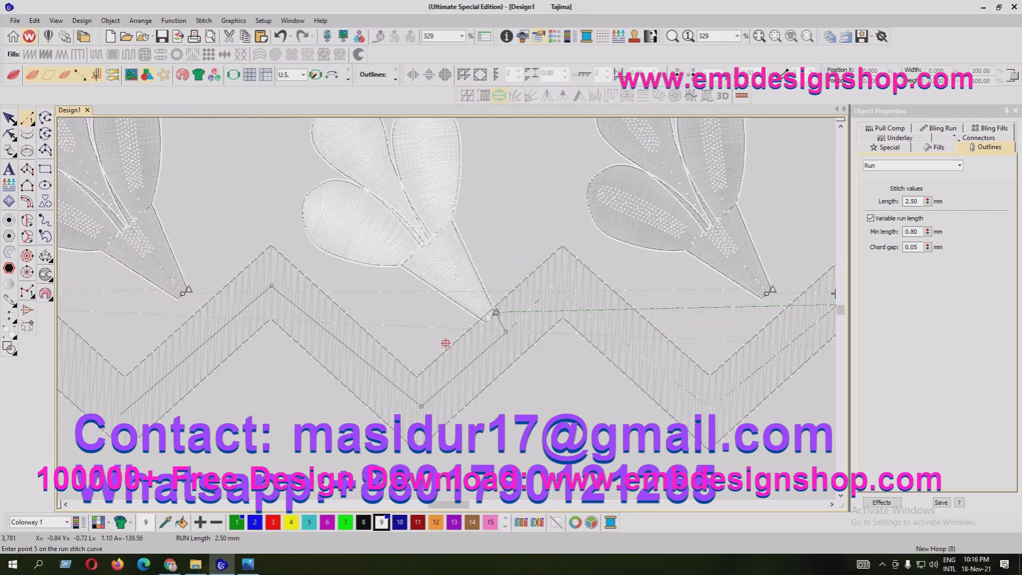
left_click(123, 413)
left_click(154, 250)
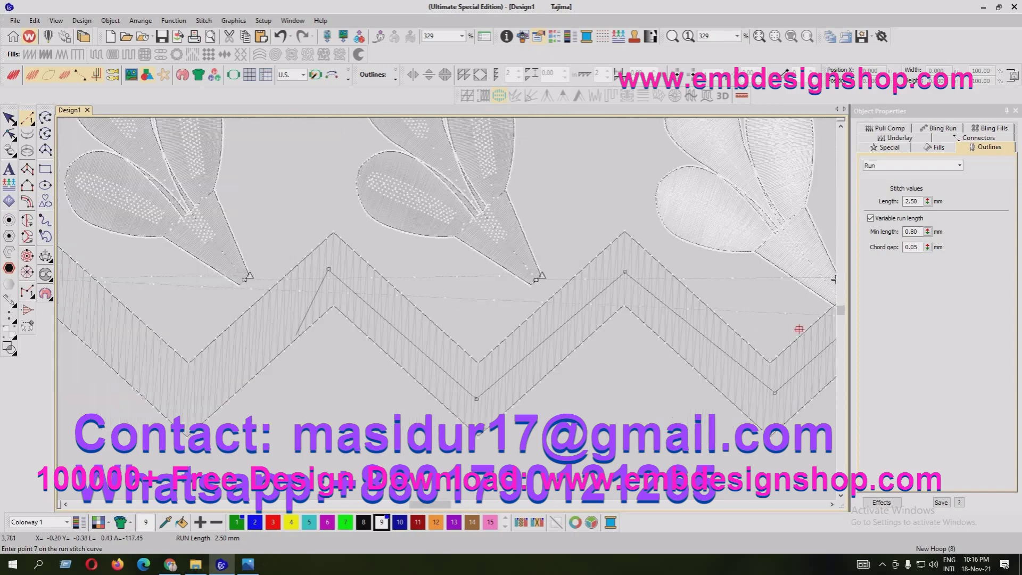
key("Return")
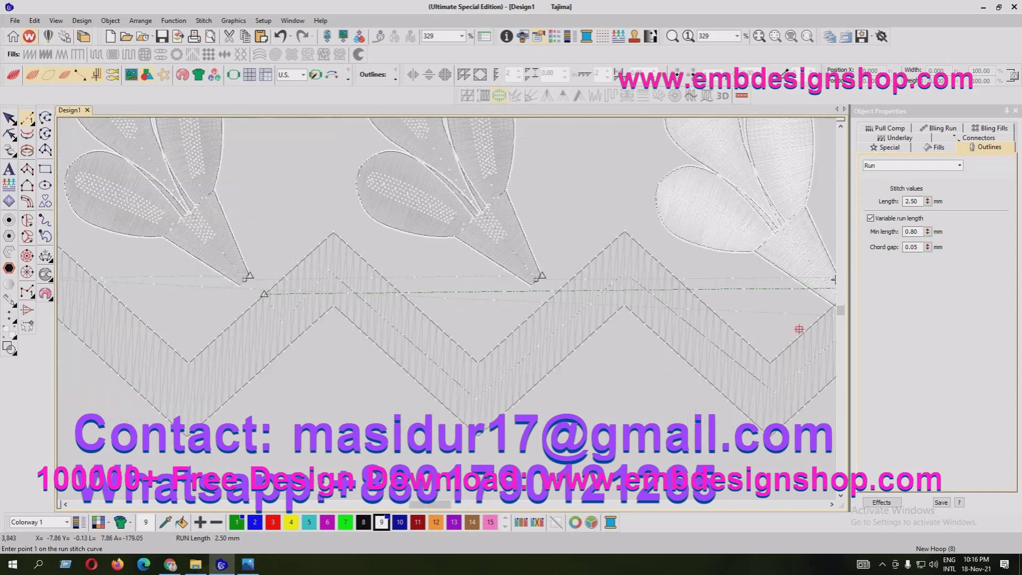
Step: Replace the second motif from the band's left end with a copy of the white motif, its stem tip meeting the band
key("minus")
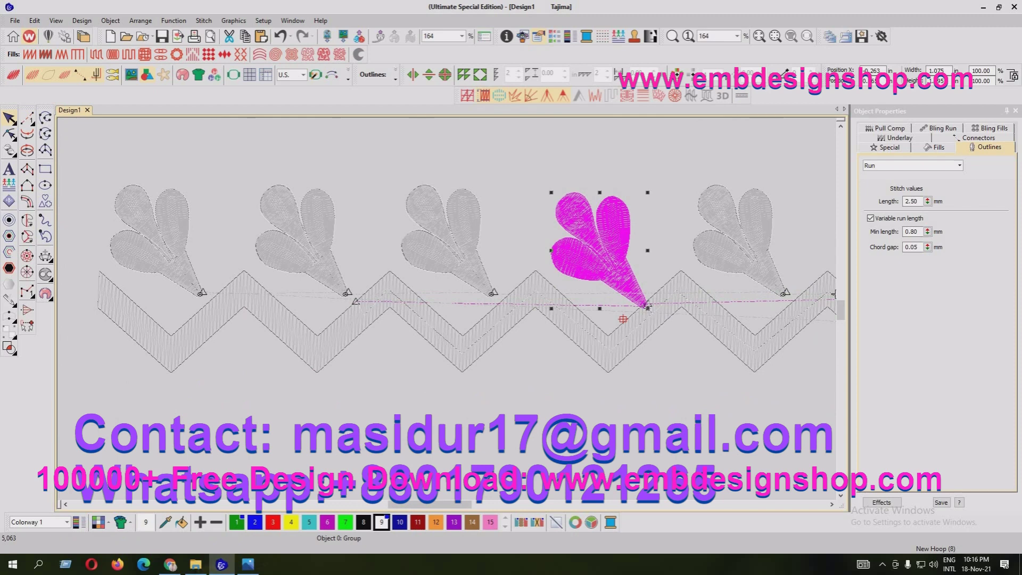
left_click_drag(596, 246, 308, 244)
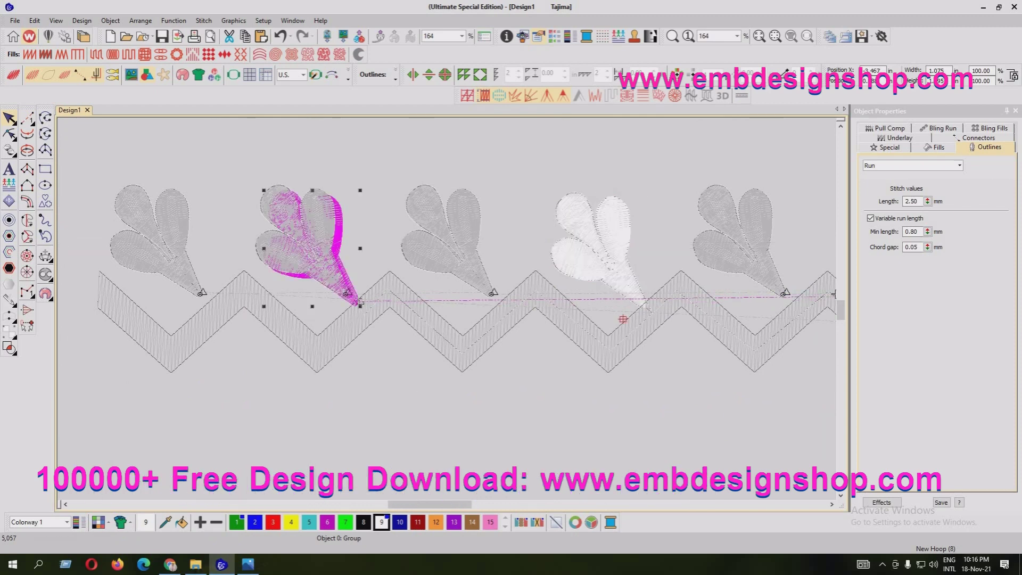
key("plus")
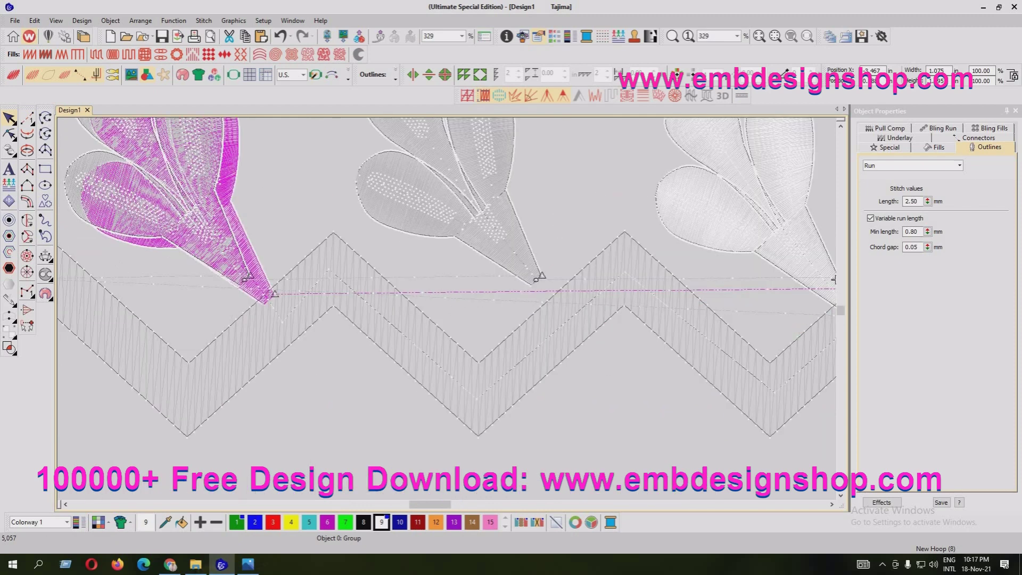
key("ctrl+z")
key("ctrl+z")
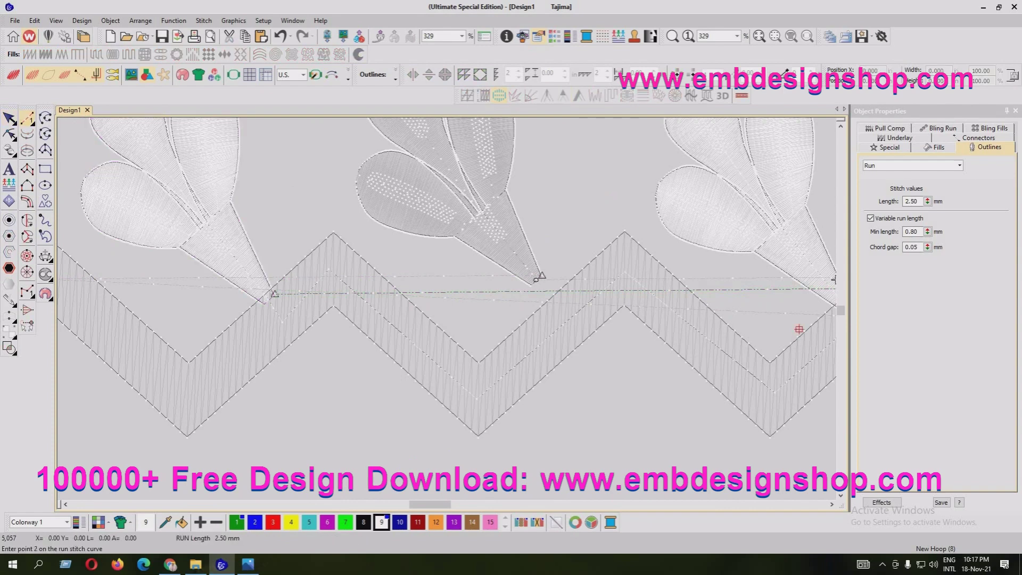
Step: Draw a run from the last white motif's stem tip inside the zigzag to the band's left end
left_click(187, 397)
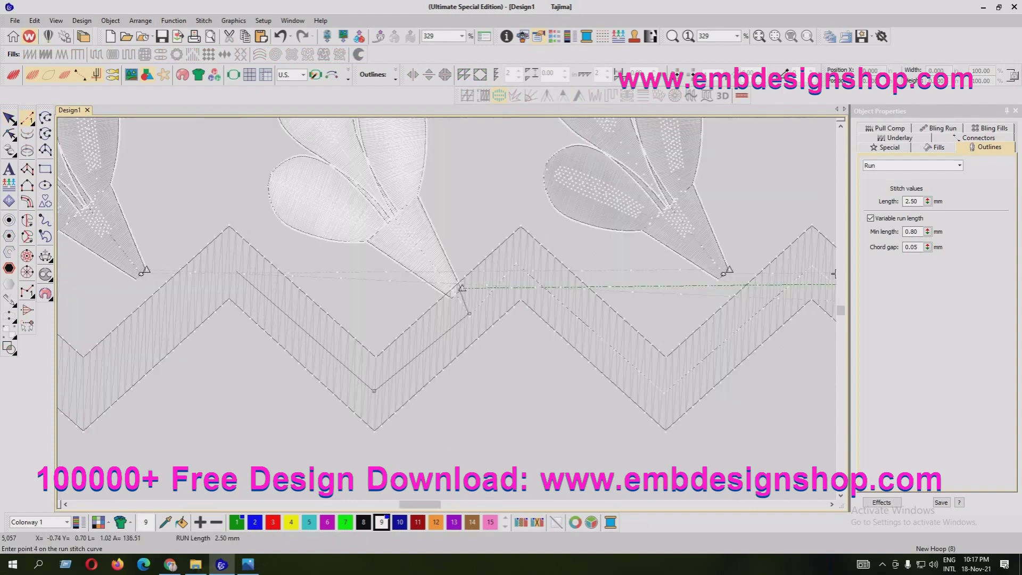
left_click(220, 261)
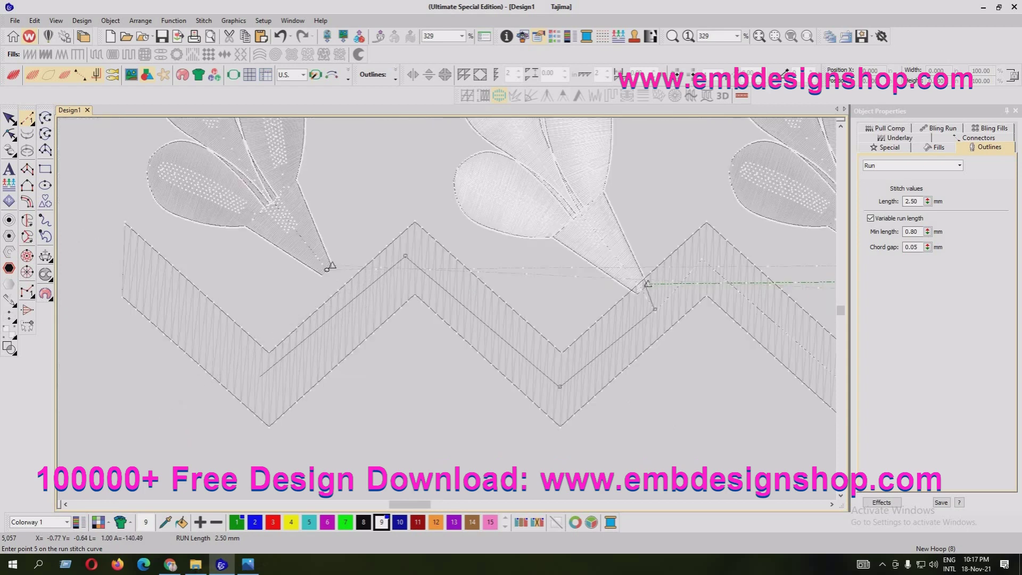
left_click(260, 388)
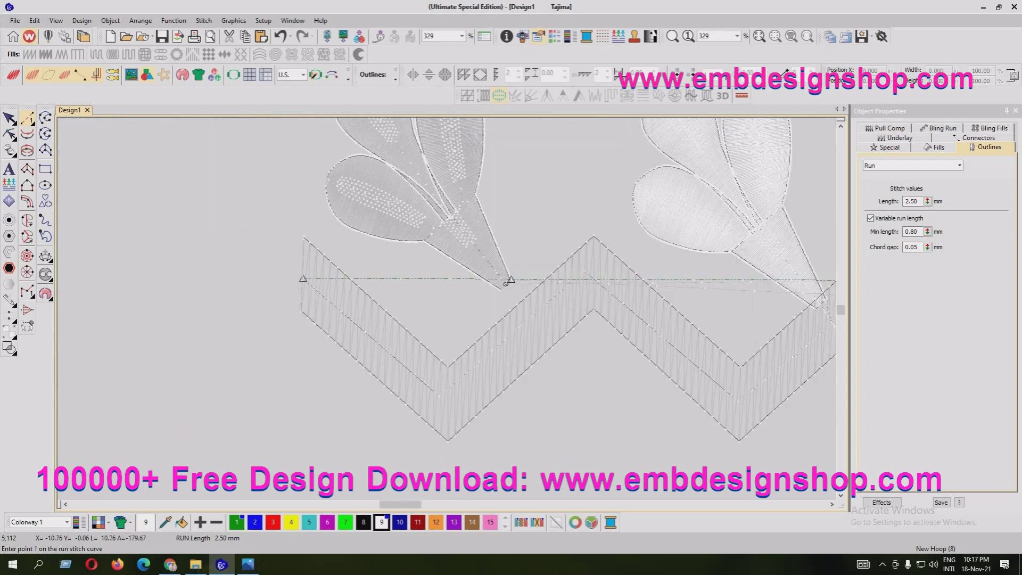
Step: Recolour the second motif from the band's right end to green and lower it so its stem tip touches the zigzag band
key("shift+z")
key("shift+z")
left_click(671, 312)
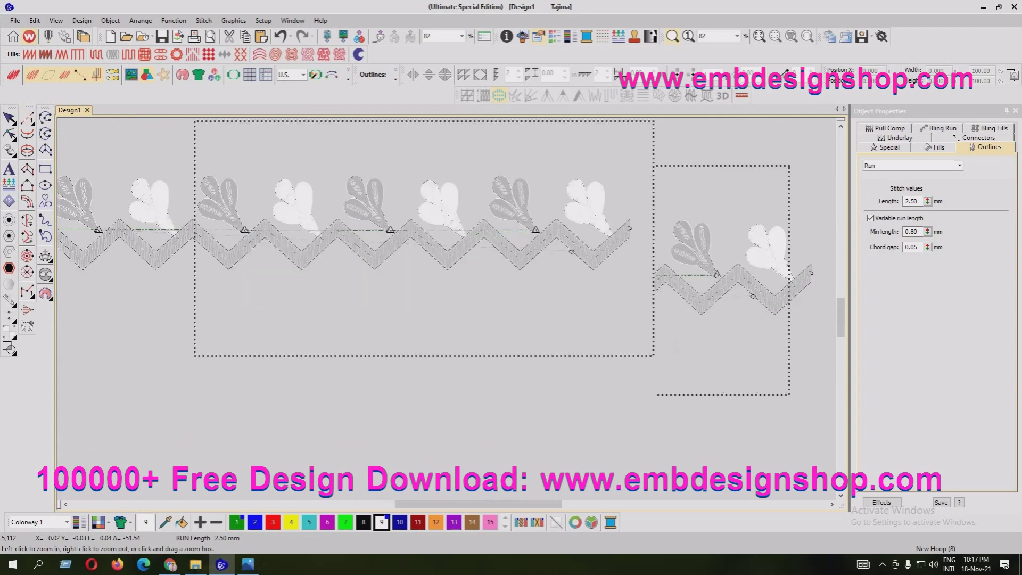
left_click_drag(432, 139, 684, 356)
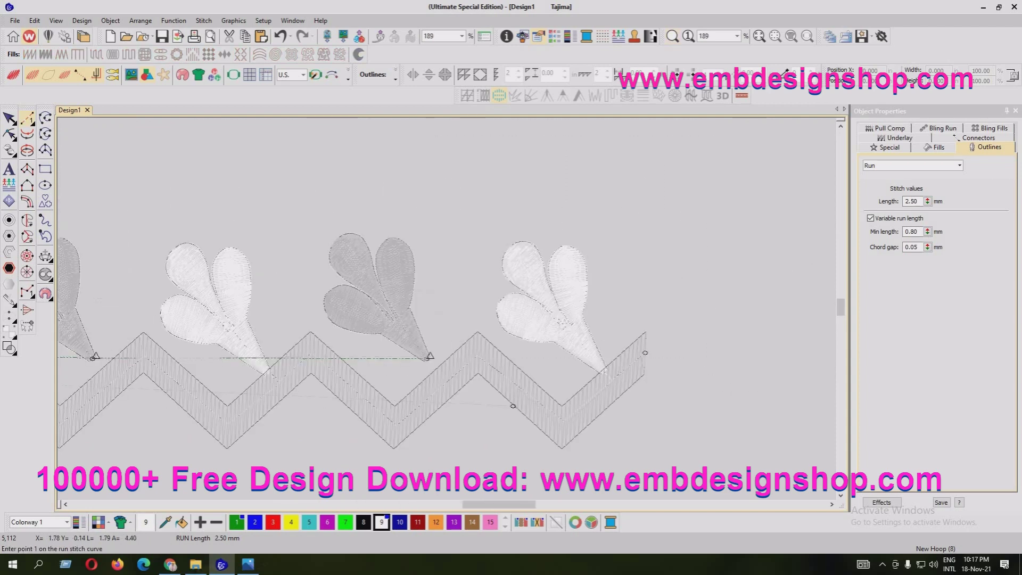
mouse_move(428, 358)
left_mouse_down()
mouse_move(372, 308)
mouse_move(386, 308)
mouse_move(428, 358)
left_mouse_up()
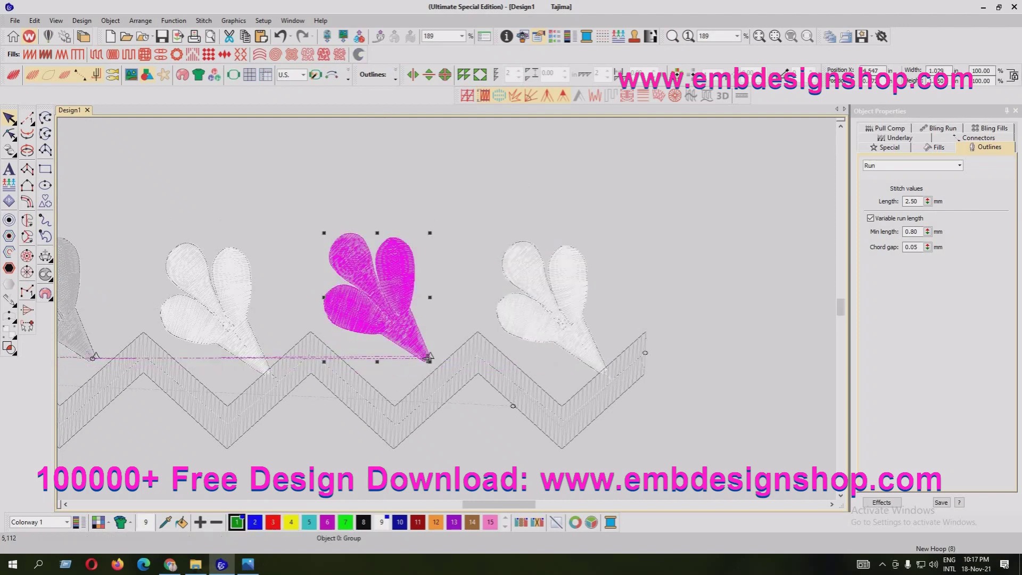
key("z")
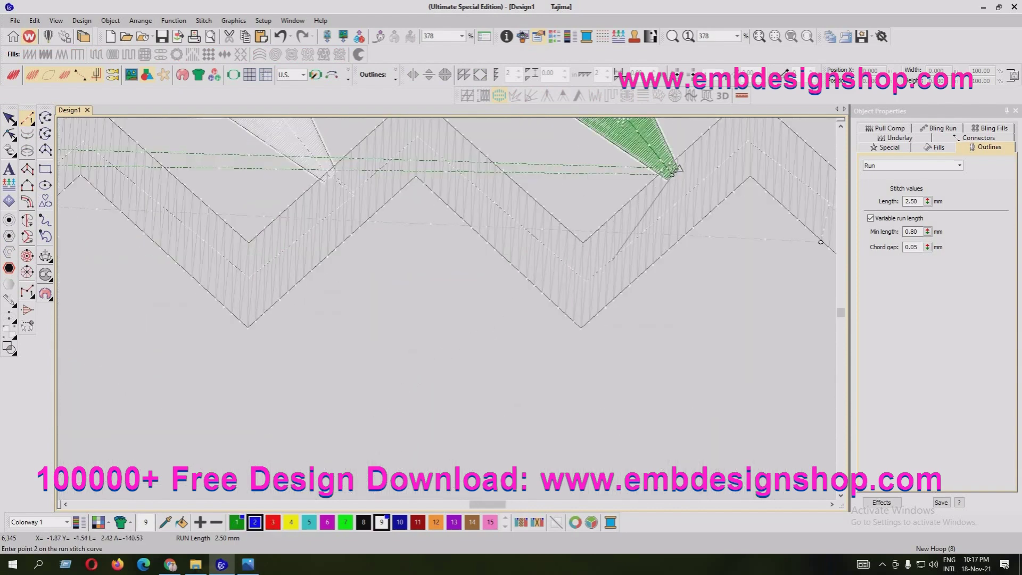
Step: Draw a run in colour 1 green from the green motif's stem tip through the zigzag band to the next dark motif's stem
left_click(237, 522)
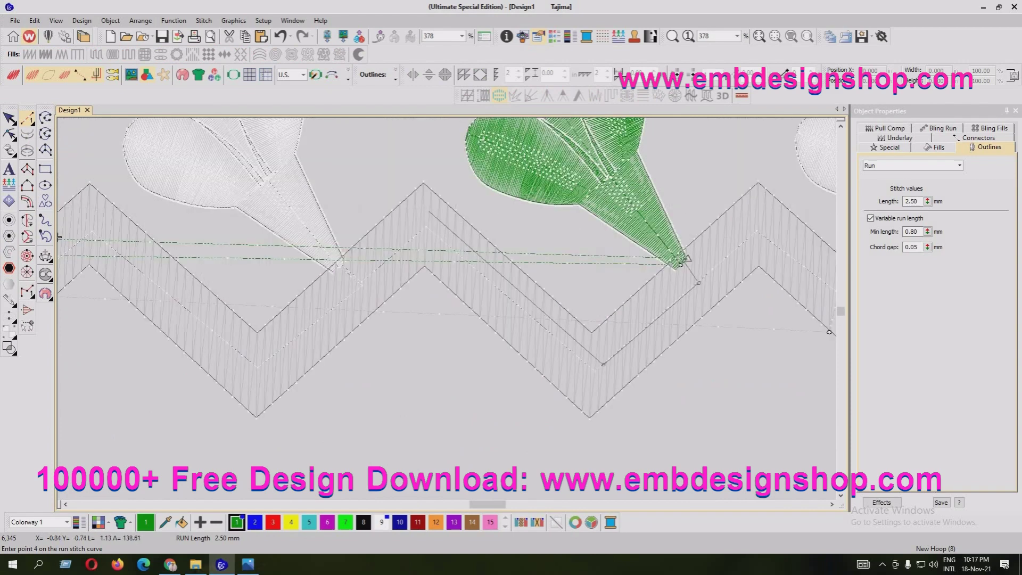
left_click(425, 223)
left_click(256, 368)
left_click(682, 264)
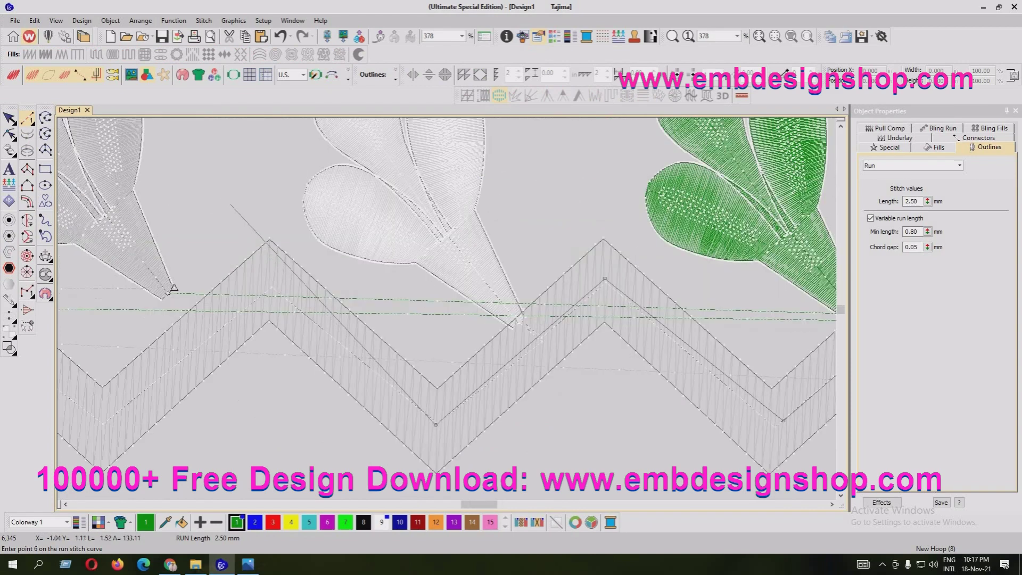
left_click(169, 292)
key("Return")
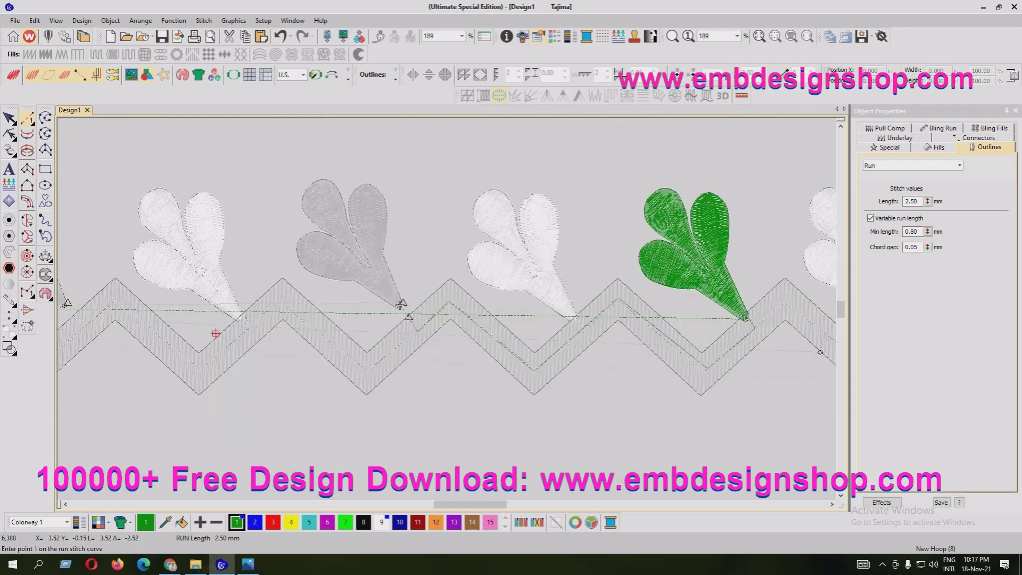
Step: Replace the next dark motif with a green copy whose stem tip meets the band at the green run's end
key("shift+z")
left_click_drag(400, 305, 358, 255)
key("Escape")
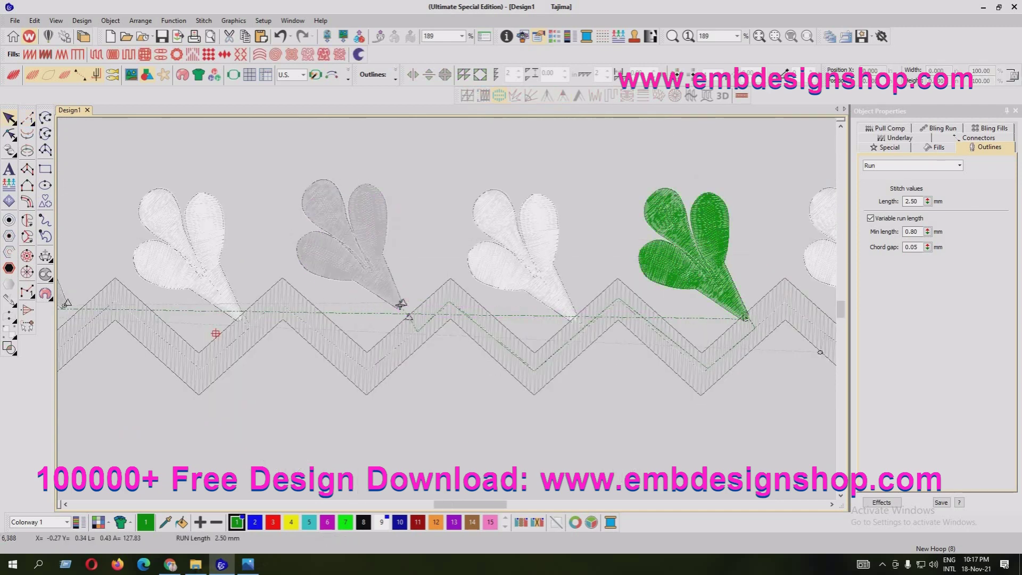
key("z")
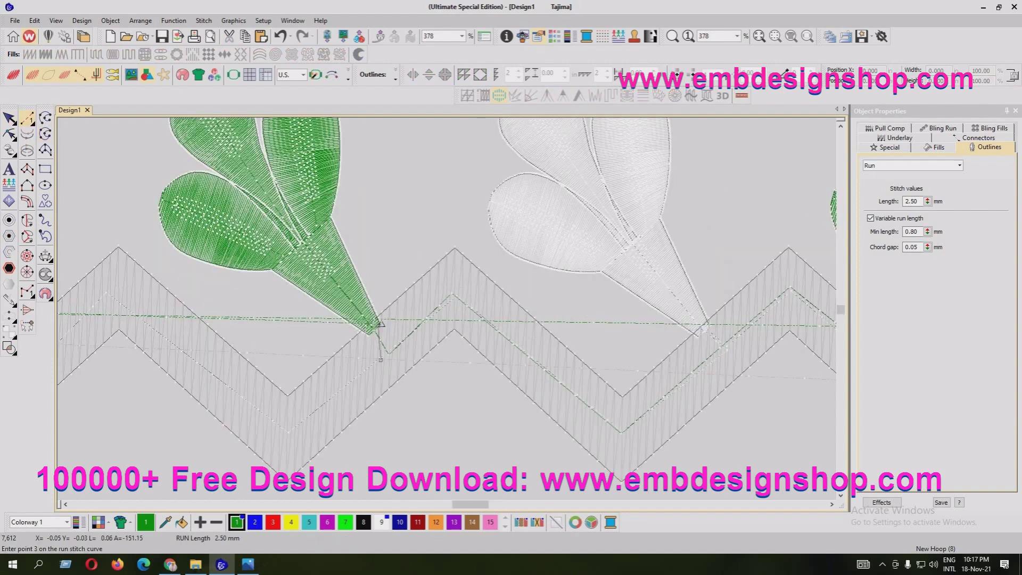
Step: Draw a green run from the green motif's stem through the zigzag band's centre to the stem of the second motif from the left
left_click(474, 433)
left_click(297, 296)
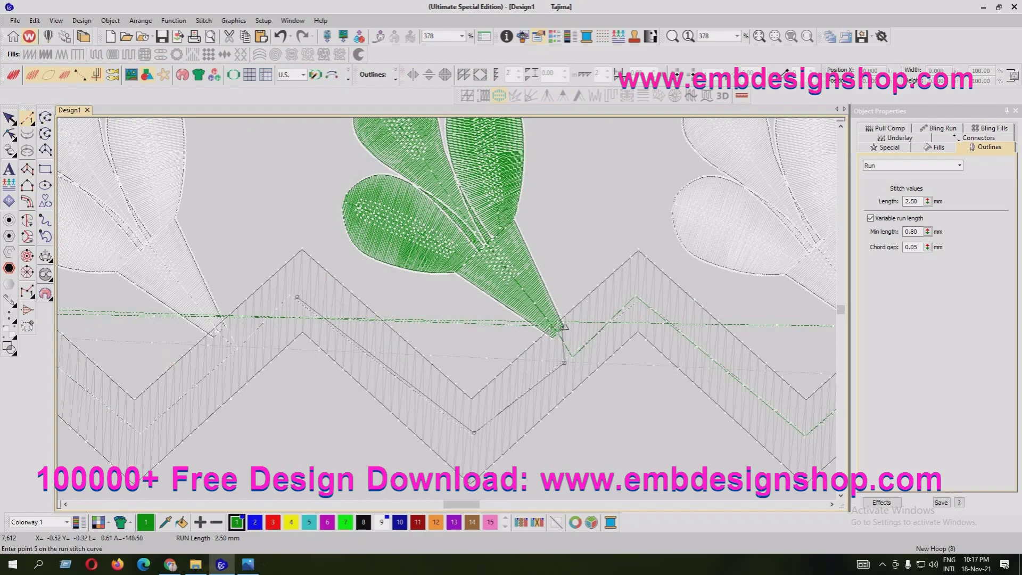
left_click(142, 432)
left_click(329, 321)
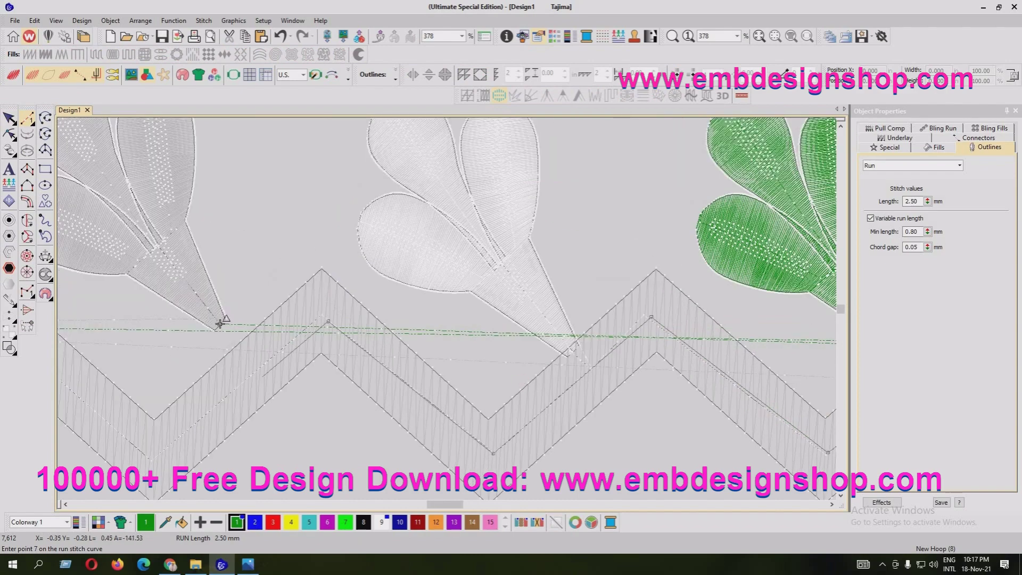
left_click(220, 323)
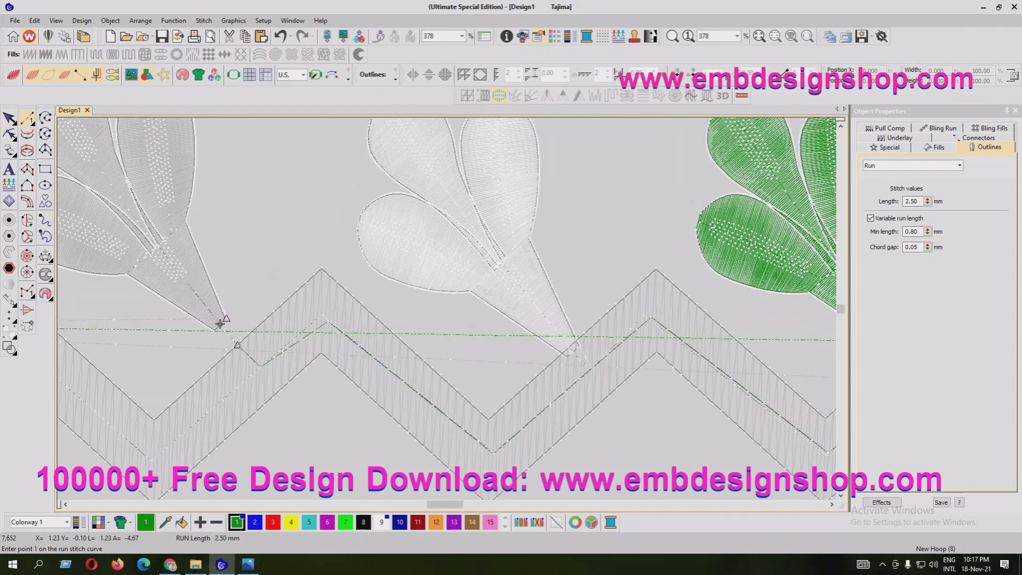
key("Return")
Step: Replace the dark second motif from the left with a green copy whose stem tip meets the end of the run
key("shift+z")
left_click_drag(334, 315, 291, 265)
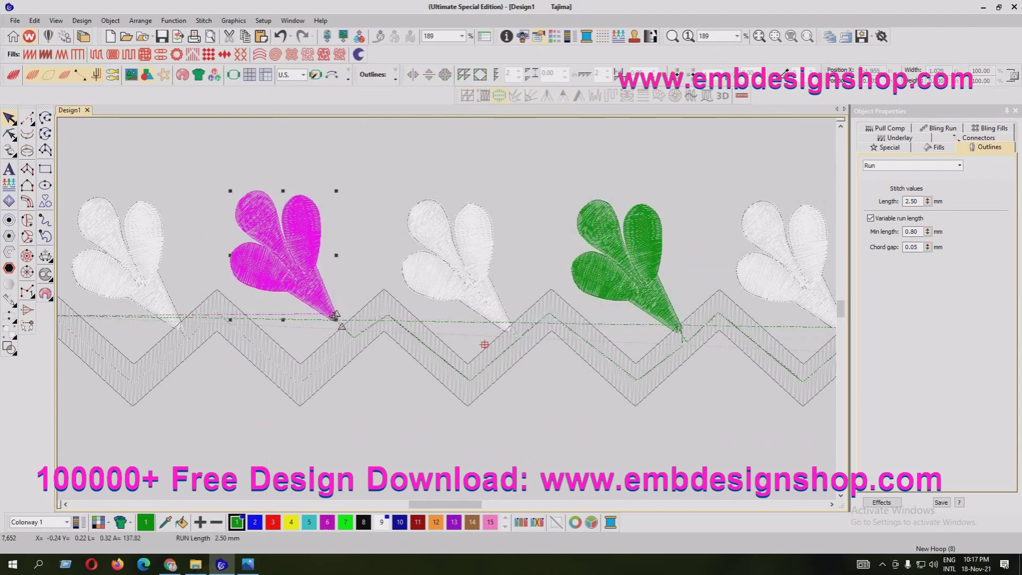
key("Delete")
key("z")
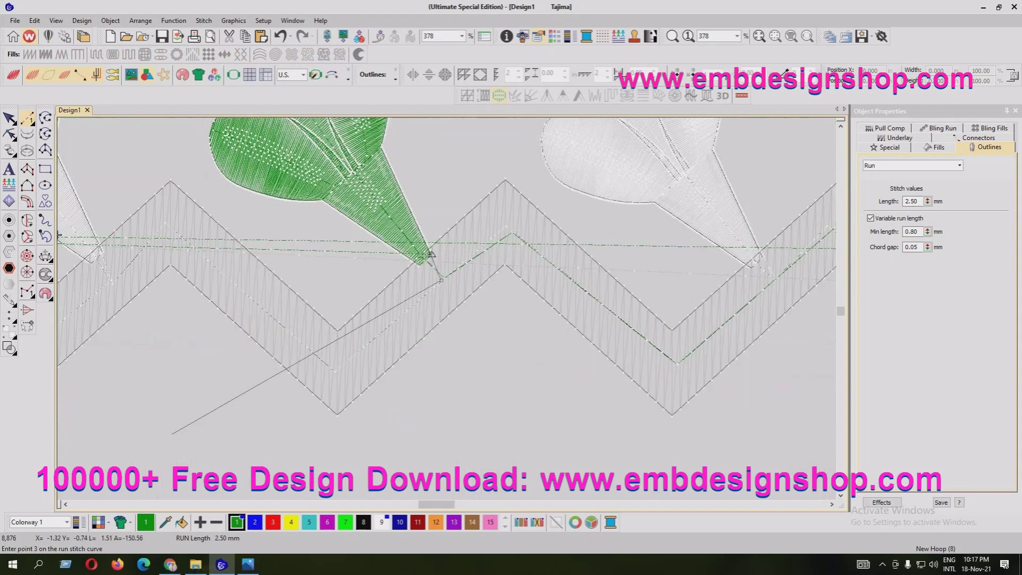
Step: Continue a green run from the new green motif's stem tip inside the zigzag band to the leftmost dark motif's stem
left_click(338, 371)
left_click(168, 224)
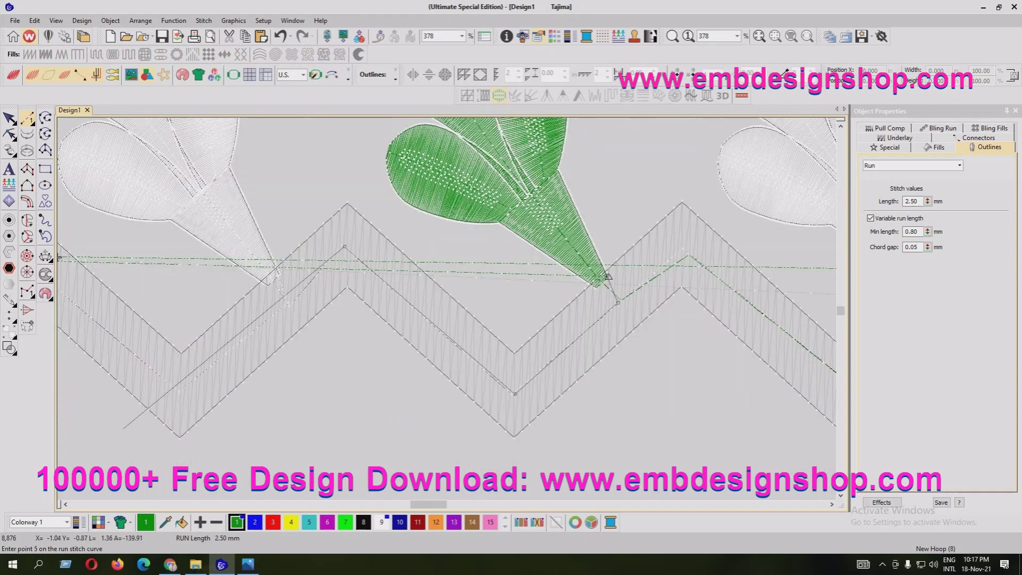
left_click(179, 375)
left_click(183, 241)
left_click(91, 250)
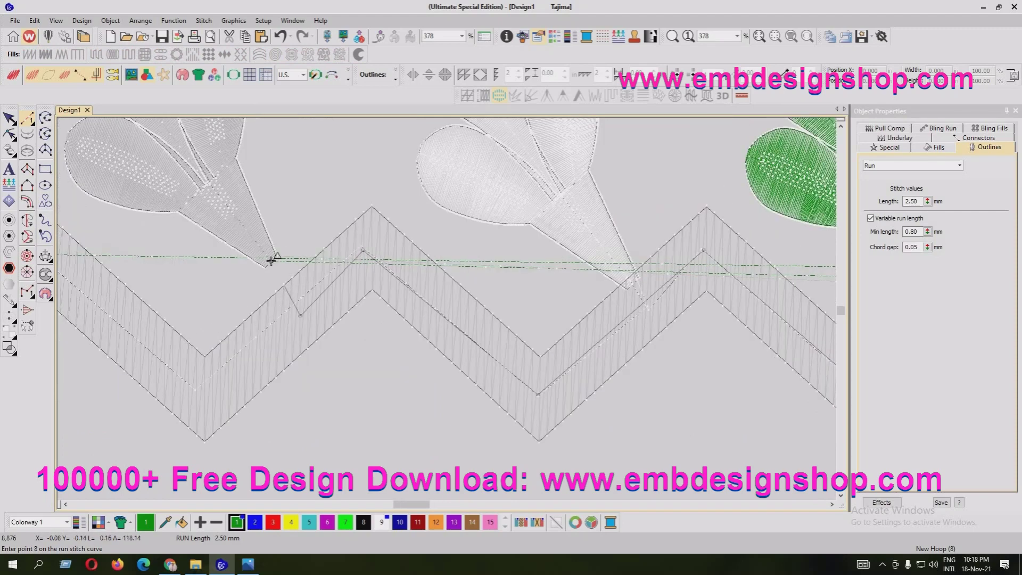
key("Return")
Step: Replace the leftmost dark motif with a green copy, nudging it up so its stem tip meets the green run's end
key("shift+z")
key("Escape")
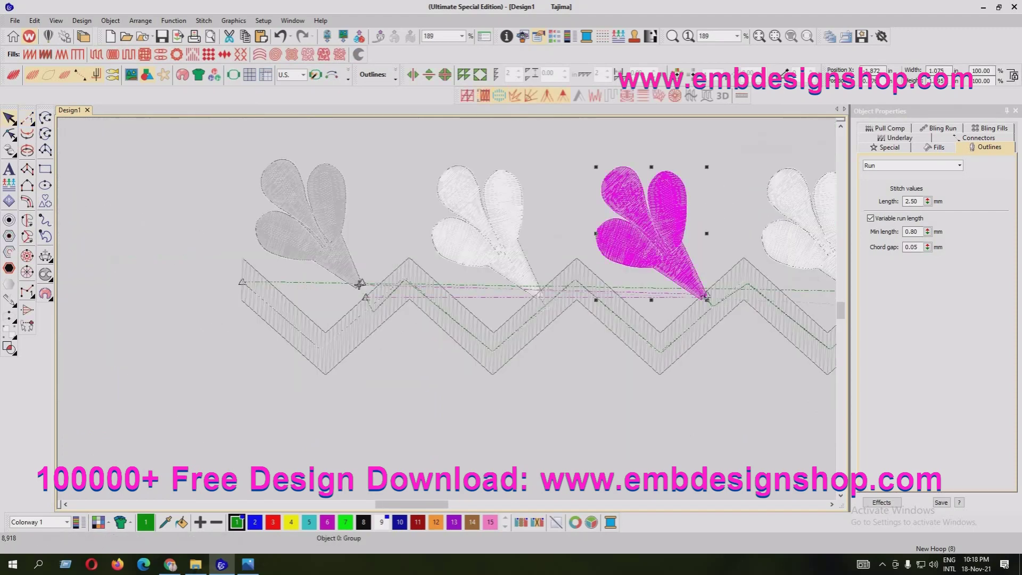
left_click_drag(359, 285, 316, 236)
scroll(359, 283, "up", 1)
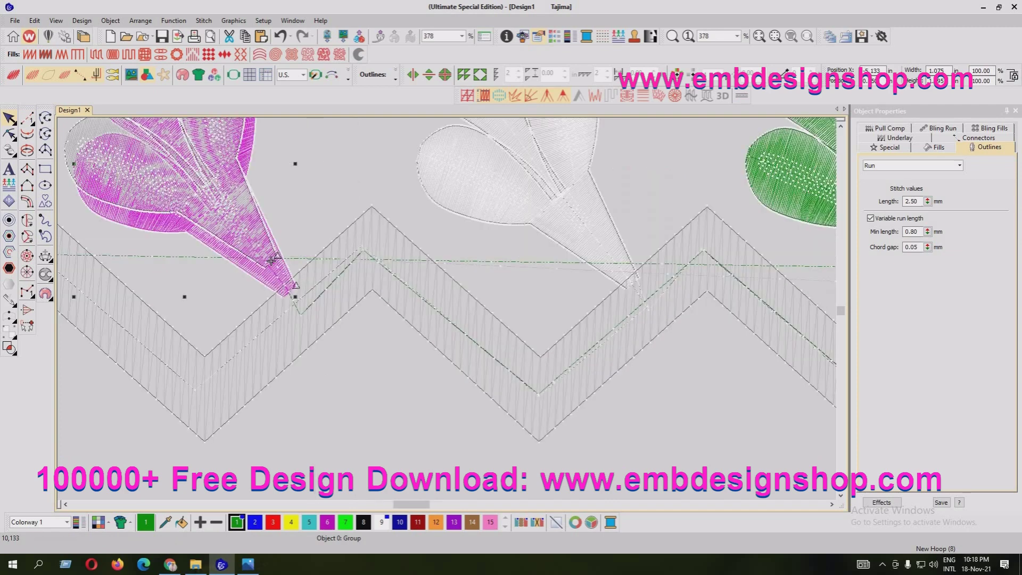
key("Up")
key("Up")
key("Up")
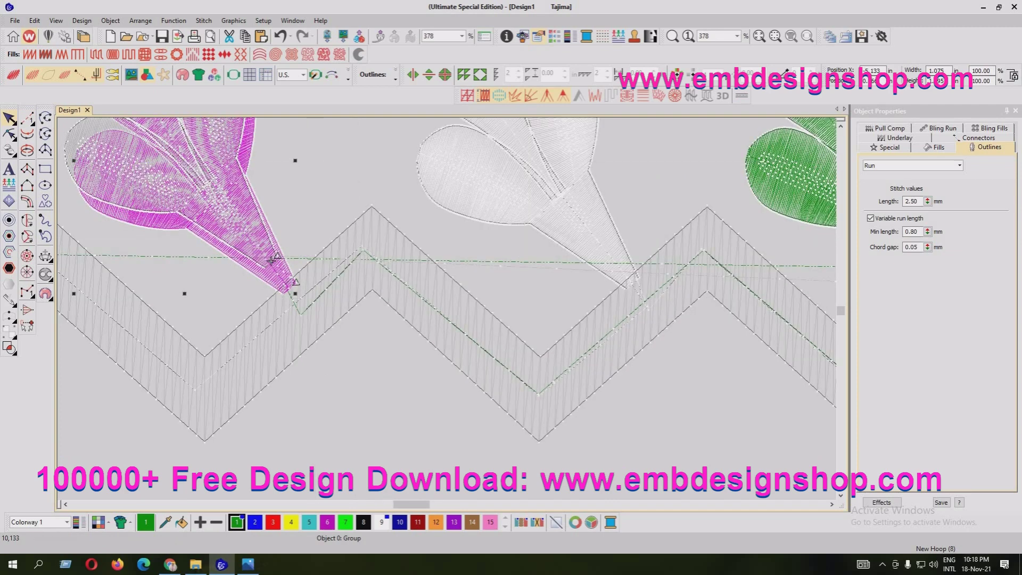
scroll(271, 261, "down", 1)
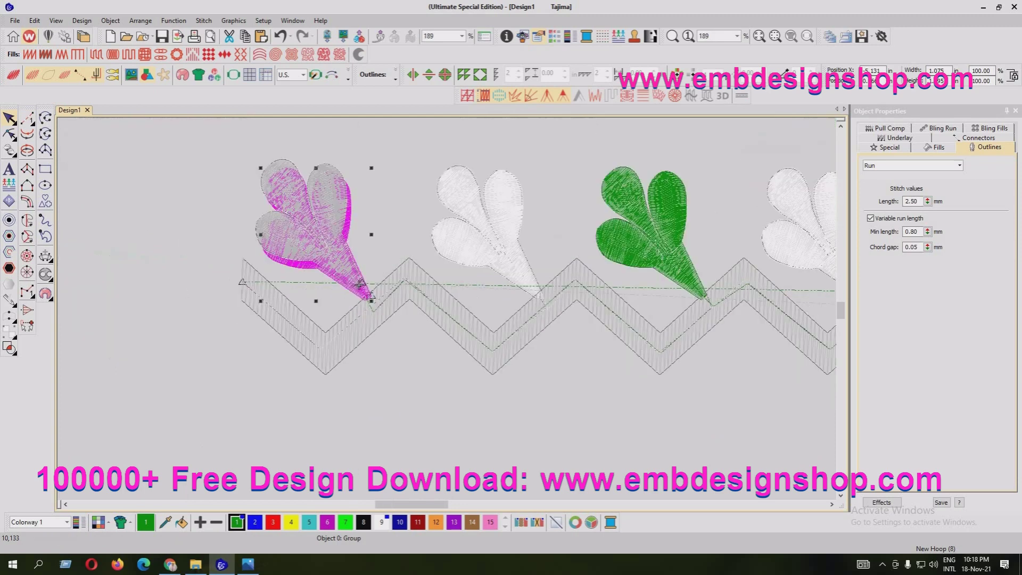
key("Delete")
key("ctrl+z")
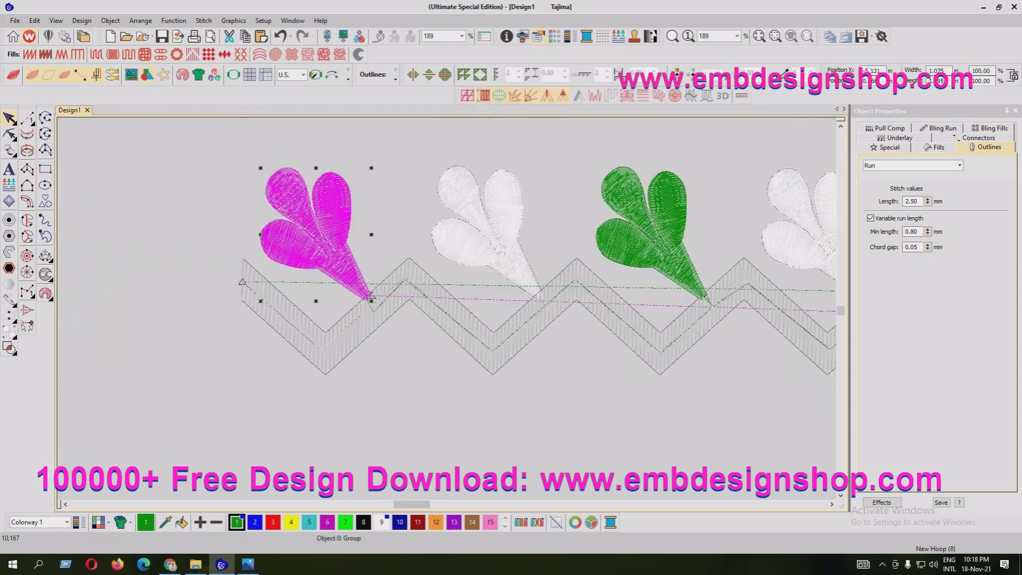
Step: Draw a green run from the leftmost green motif's stem tip through the zigzag's lower corner to the band's left end
key("Escape")
key("z")
left_click(27, 118)
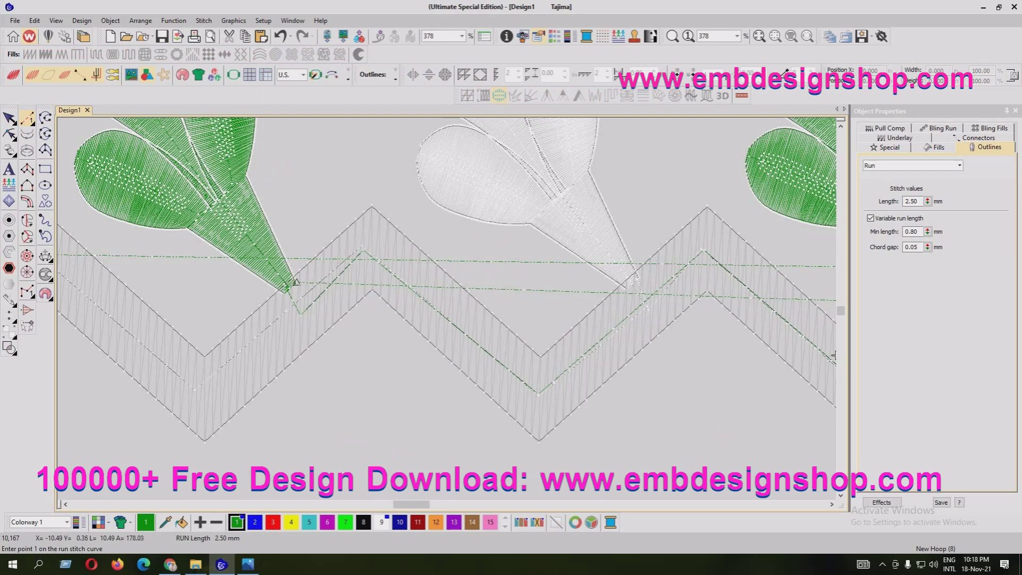
left_click(197, 388)
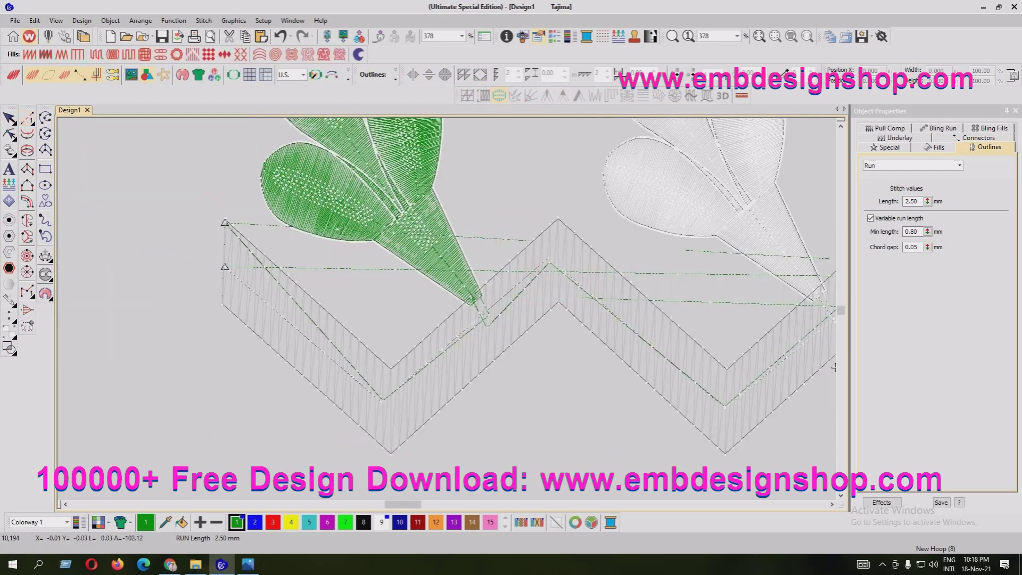
Step: Reshape the satin zigzag band's entry and exit points so it starts at the left end and finishes at the right end
key("Escape")
left_click(226, 219)
key("shift+z")
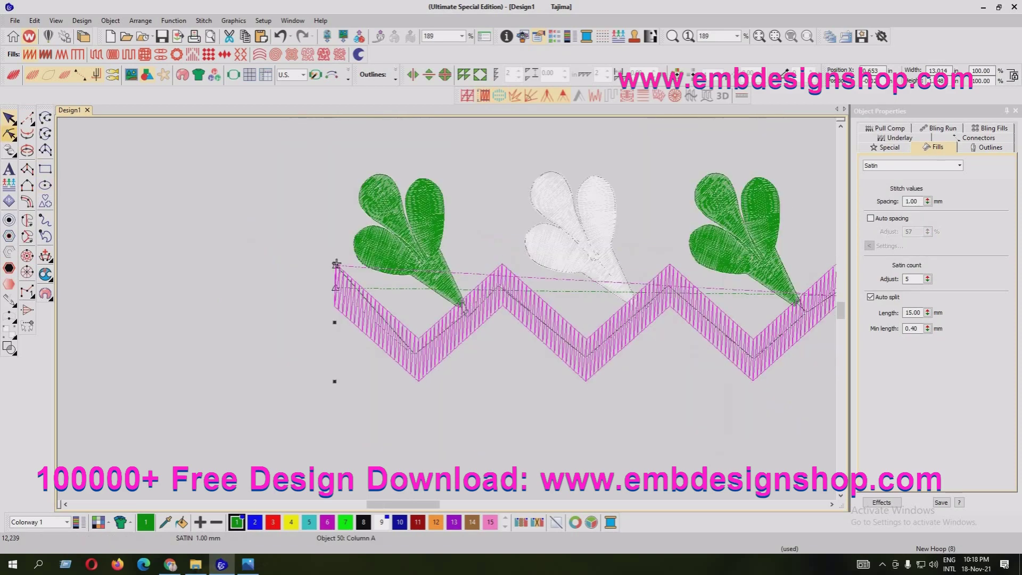
key("h")
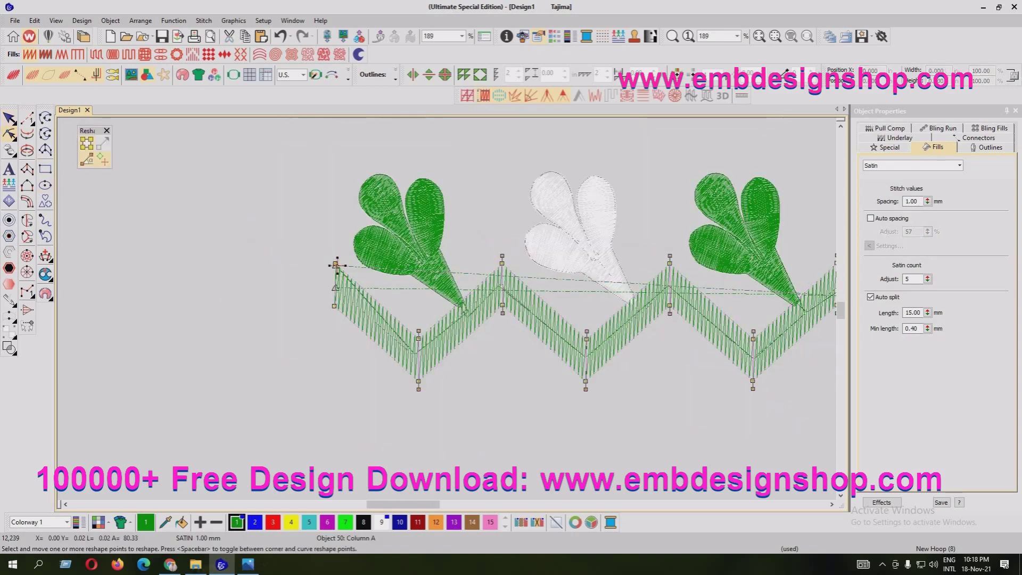
scroll(558, 230, "right", 10)
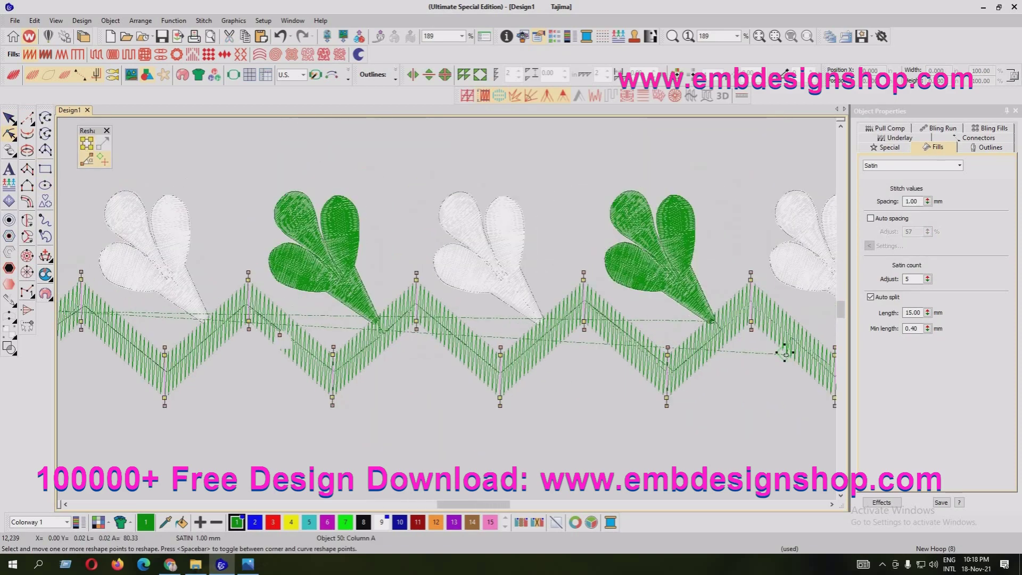
scroll(557, 230, "left", 10)
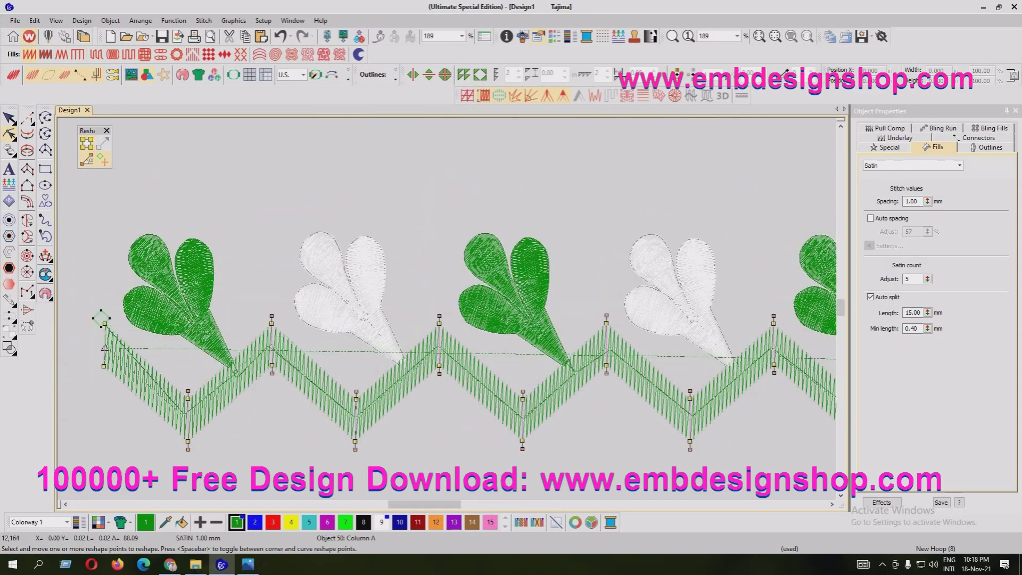
key("Escape")
key("shift+z")
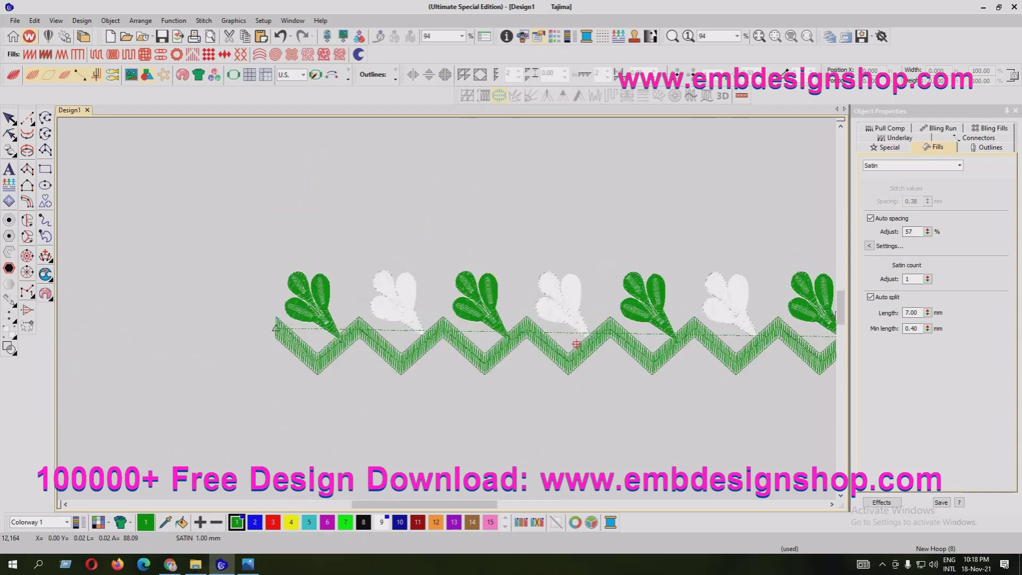
Step: Preview the whole border in TrueView and examine the alternating green and white motifs
key("shift+z")
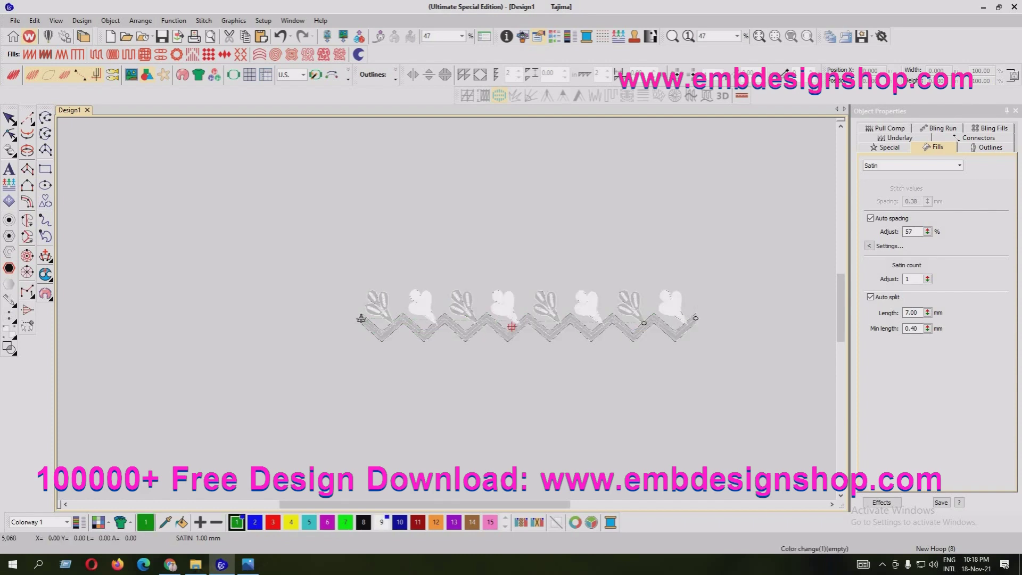
key("z")
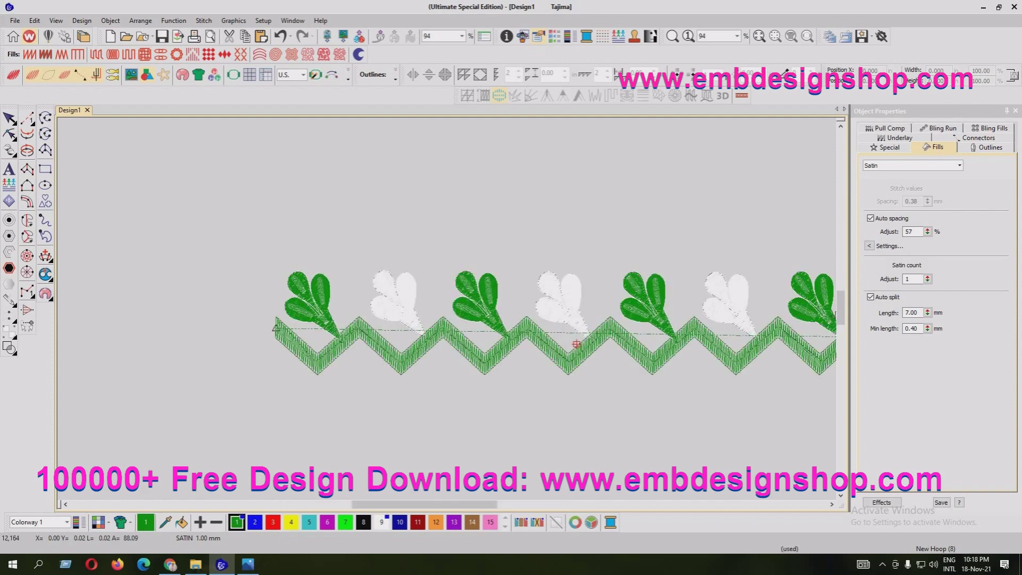
key("t")
key("shift+z")
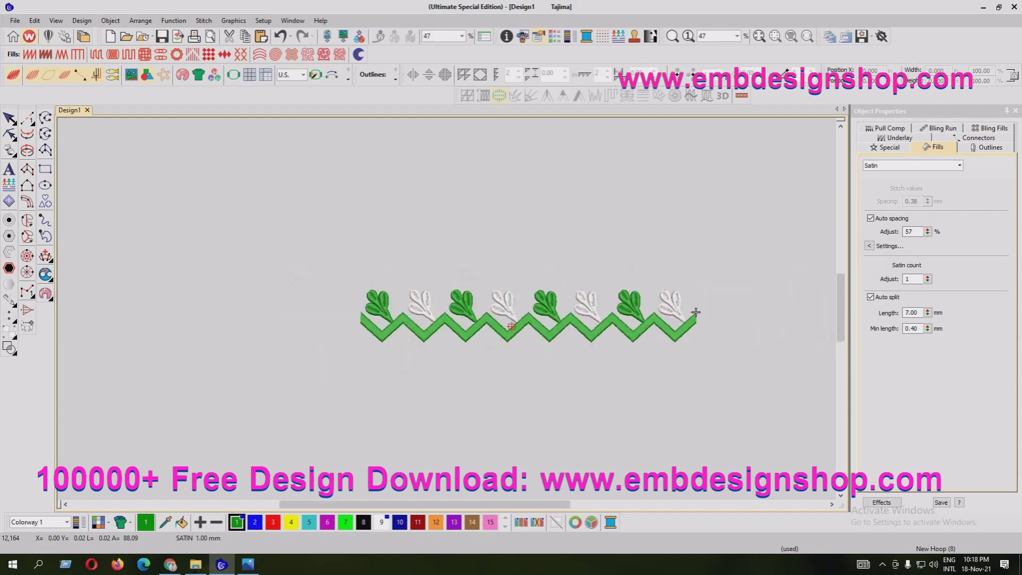
left_click_drag(698, 315, 516, 247)
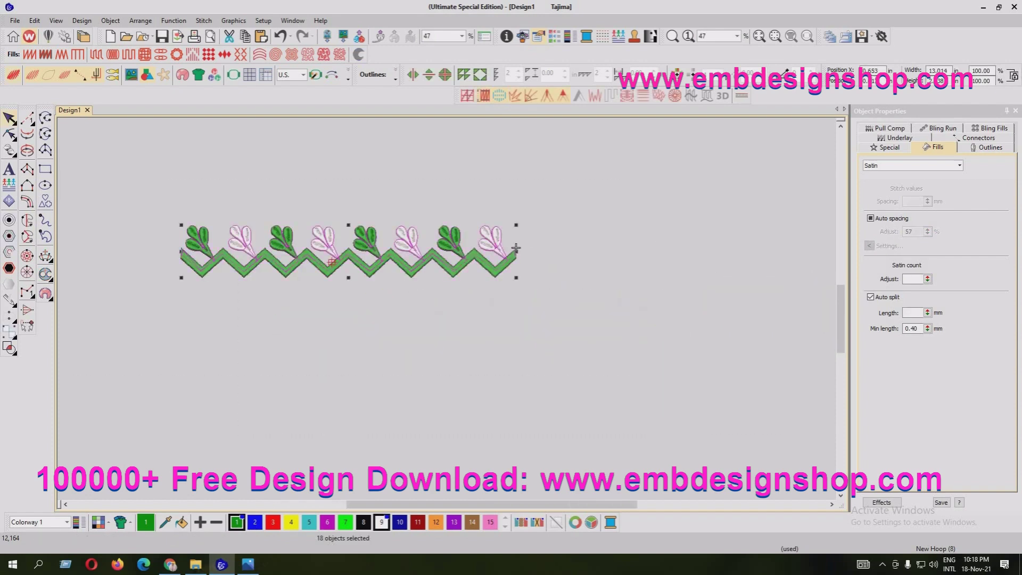
key("Escape")
Step: Apply auto start and end to the design at its centre and check the first stitches
key("alt+o")
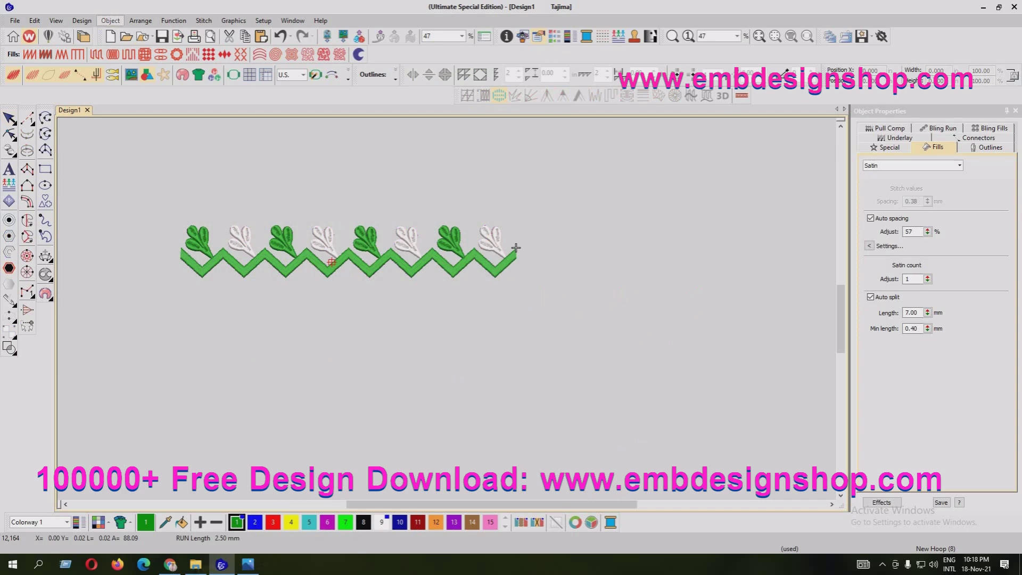
key("Left")
key("Down")
key("Return")
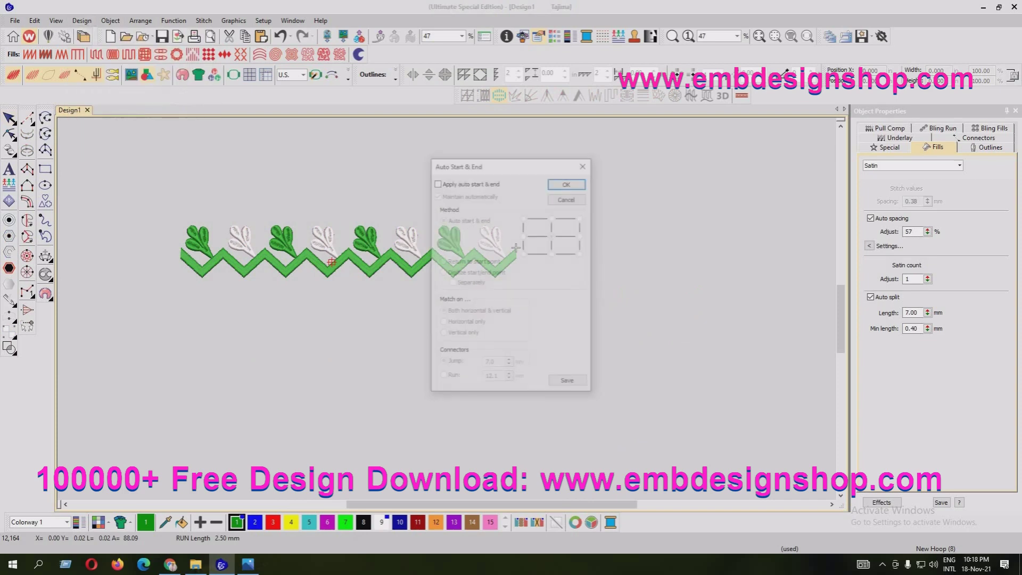
key("alt+a")
key("Return")
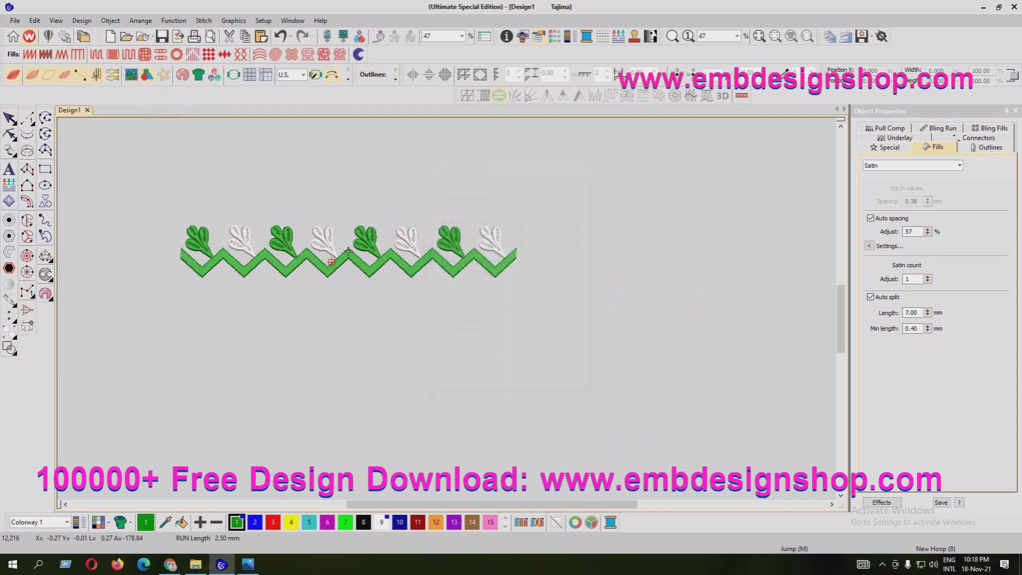
key("Home")
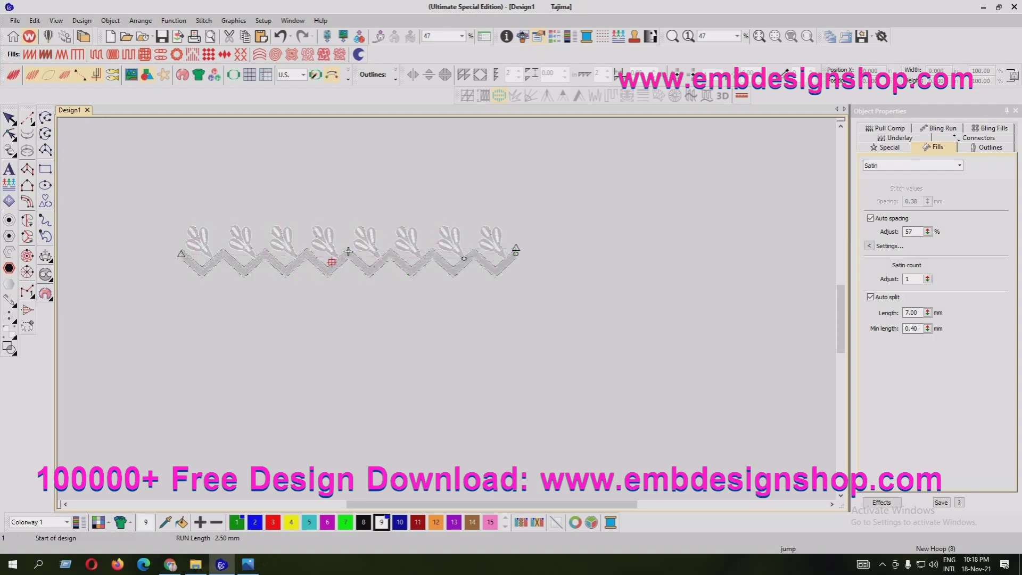
key("Right")
key("Right")
key("Home")
Step: Move the automatic start and end point to the design's bottom-right corner and check the opening stitches
key("alt+d")
key("Up")
key("Up")
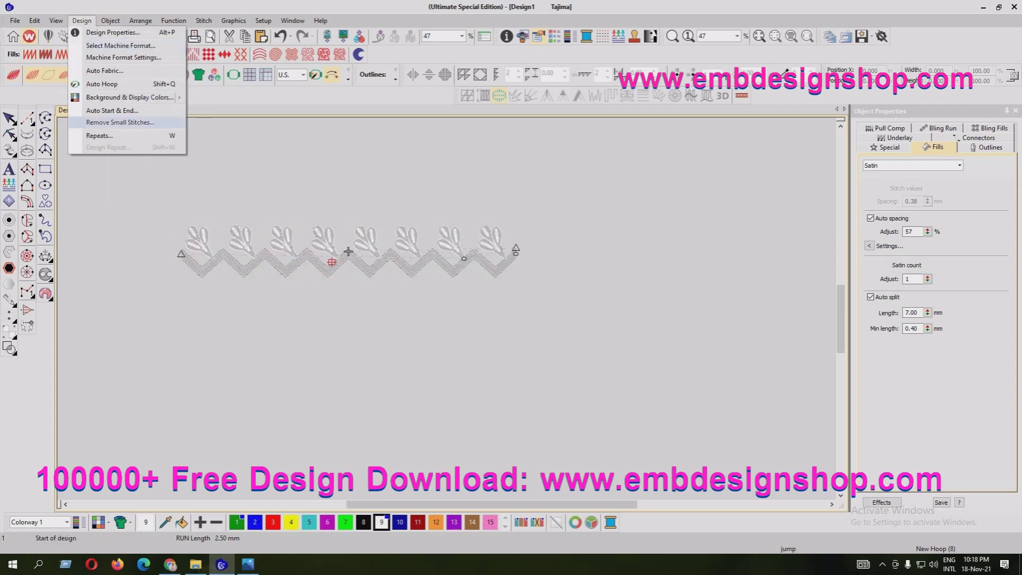
key("Up")
key("Return")
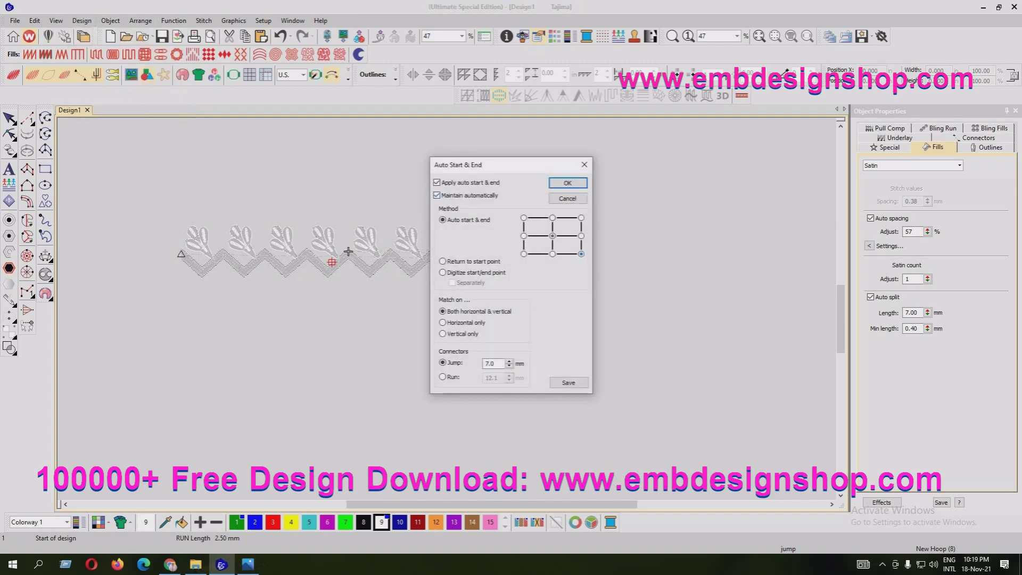
key("Return")
key("Home")
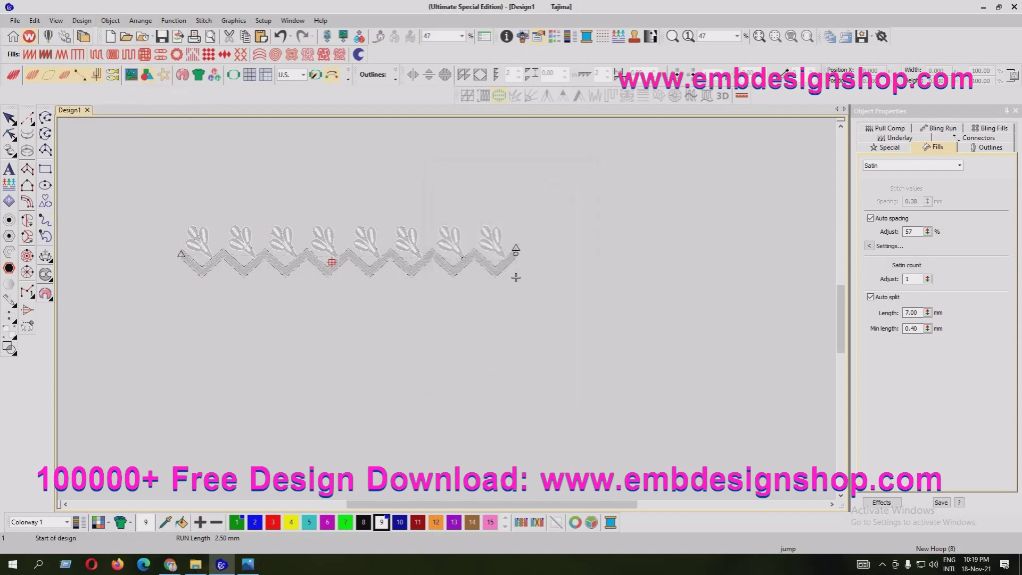
key("Right")
key("Page_Down")
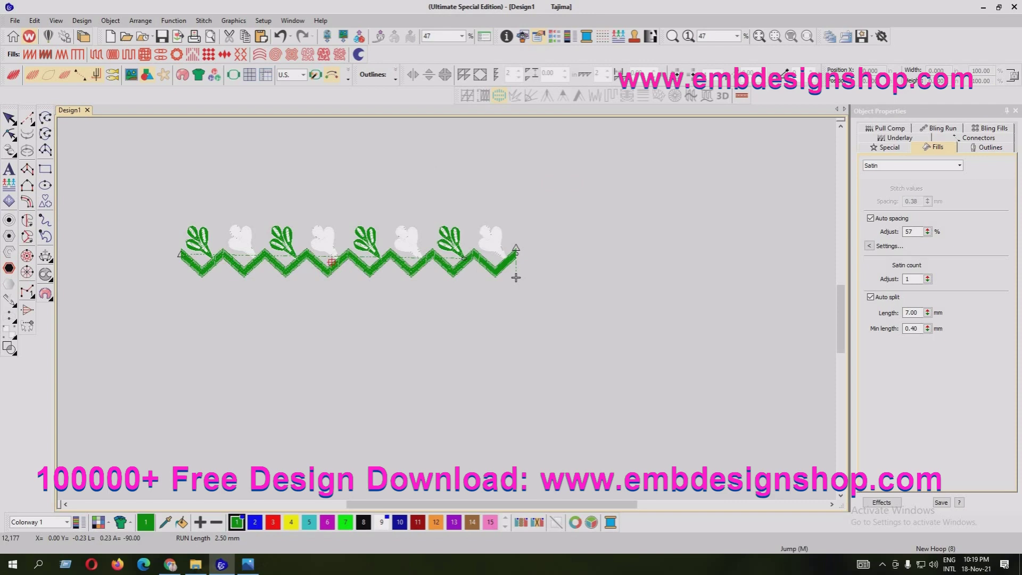
Step: Save the design to the Desktop as Design1 in the Wilcom All-in-One Designs (*.EMB) format
key("ctrl+s")
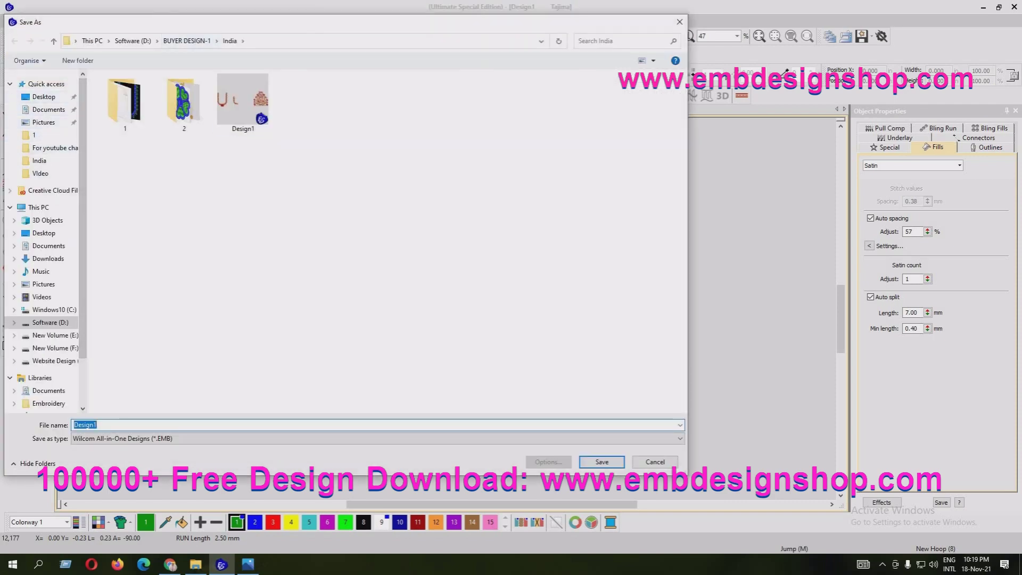
left_click(44, 97)
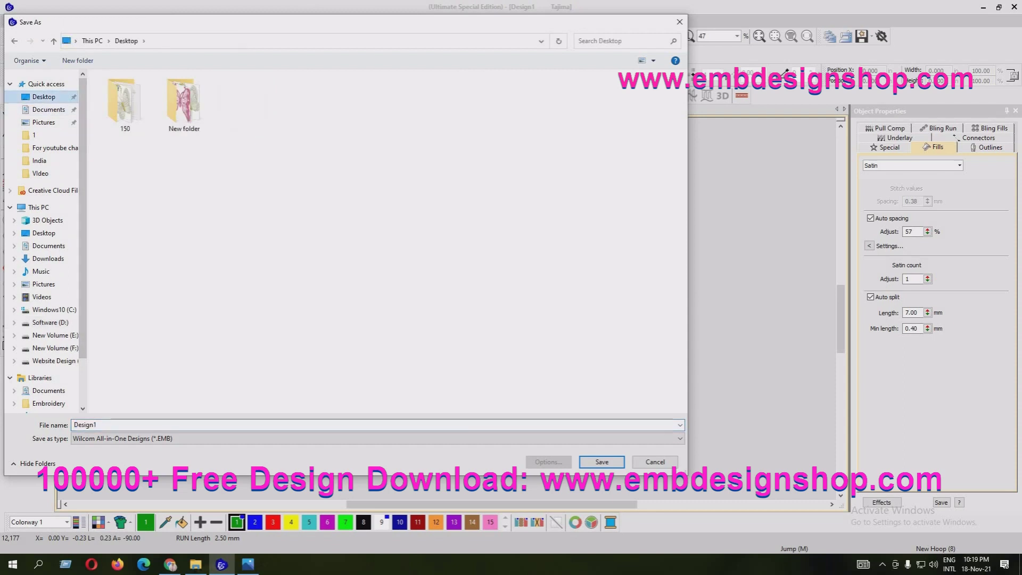
left_click(602, 461)
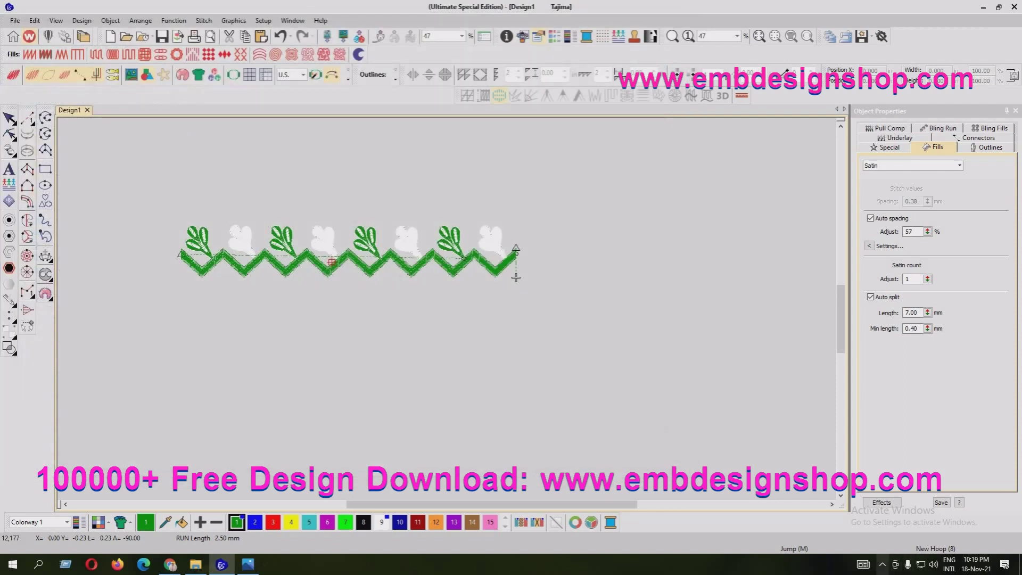
left_click(882, 565)
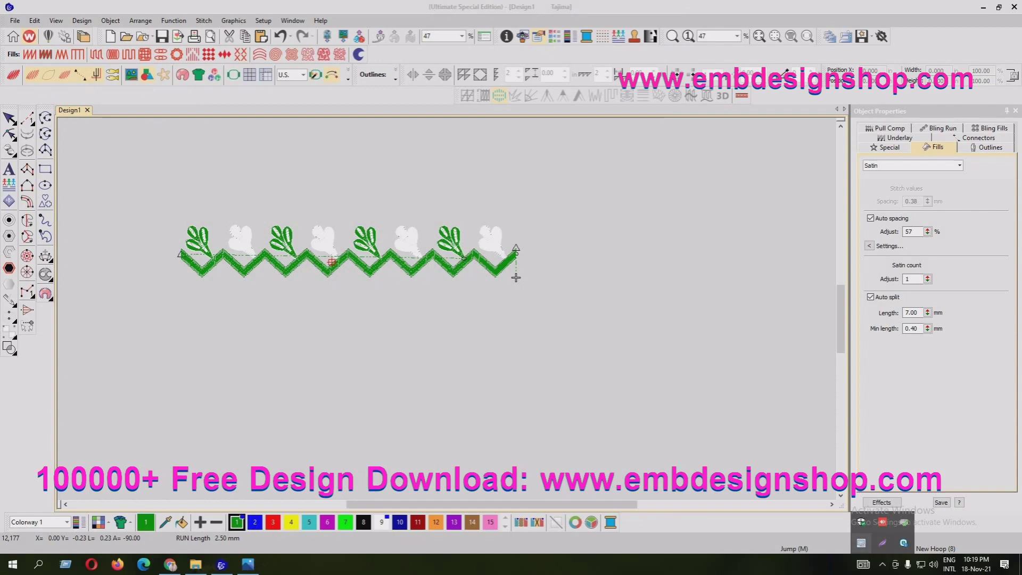